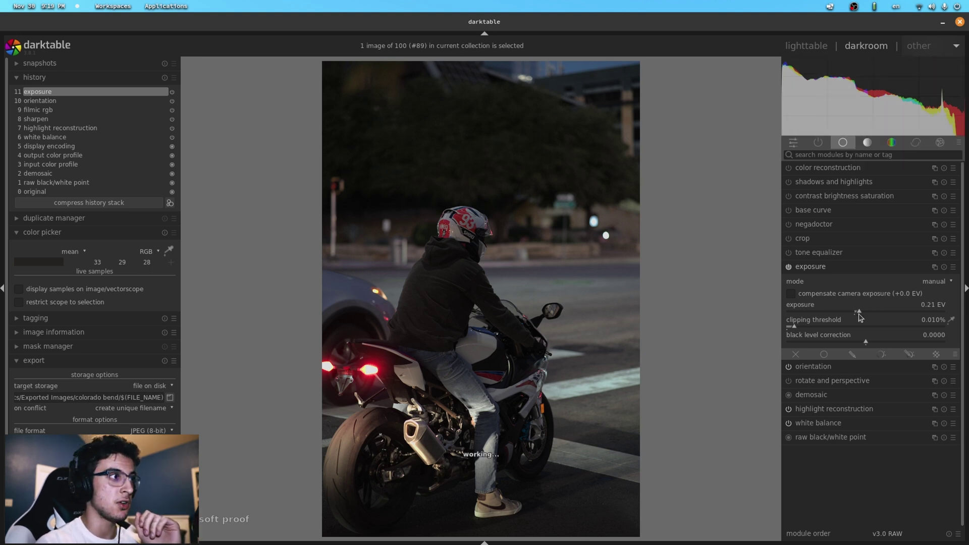
# Set the photo's exposure correction to 0.28 EV in the exposure module.
pyautogui.moveTo(859, 313)
pyautogui.mouseDown()
pyautogui.moveTo(907, 309)
pyautogui.moveTo(871, 311)
pyautogui.mouseUp()
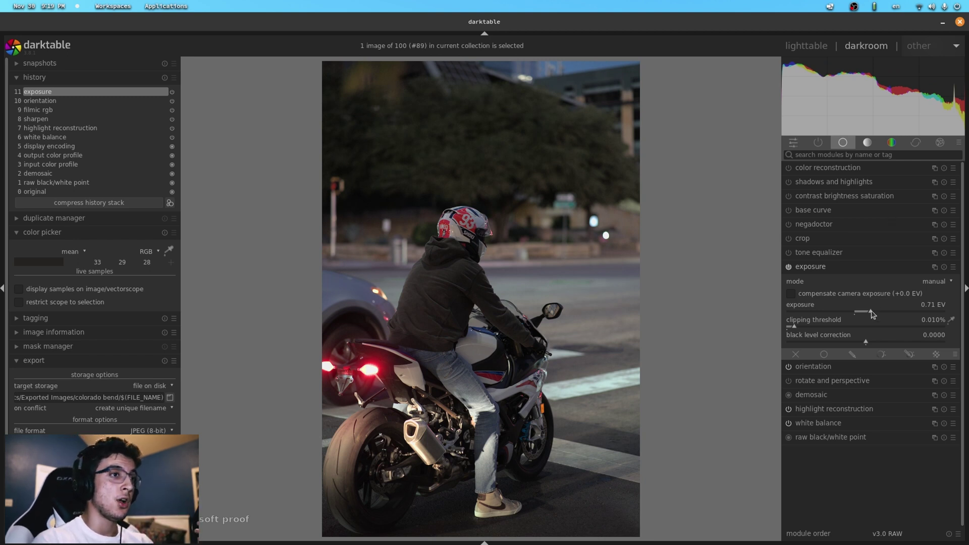
pyautogui.moveTo(872, 317); pyautogui.dragTo(863, 314)
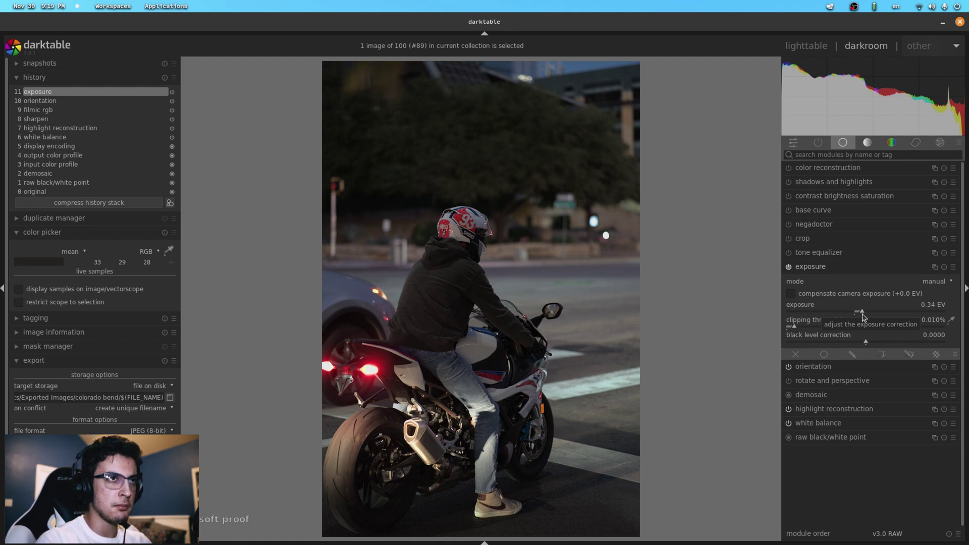
pyautogui.scroll(-3, 862, 314)
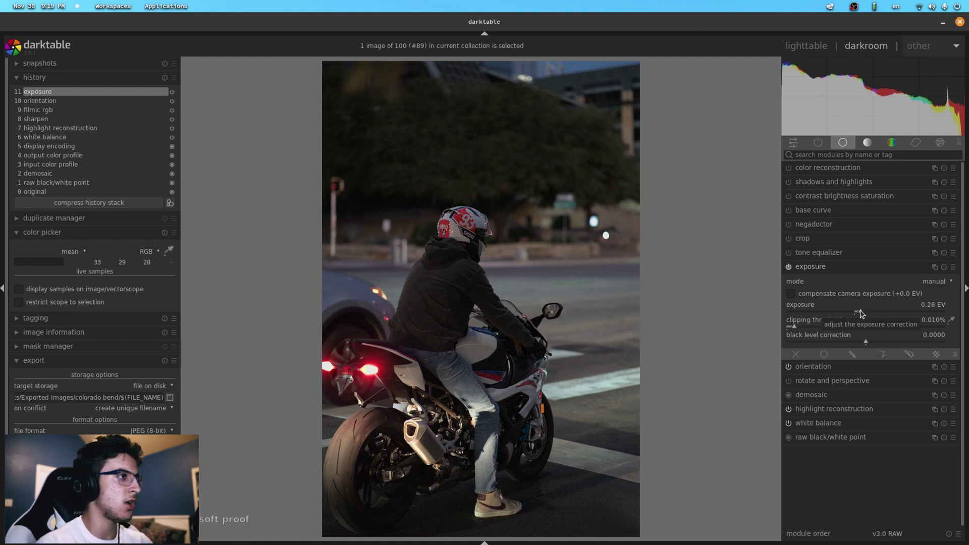
# Examine the settings of the white balance, filmic rgb and contrast brightness saturation modules.
pyautogui.click(828, 337)
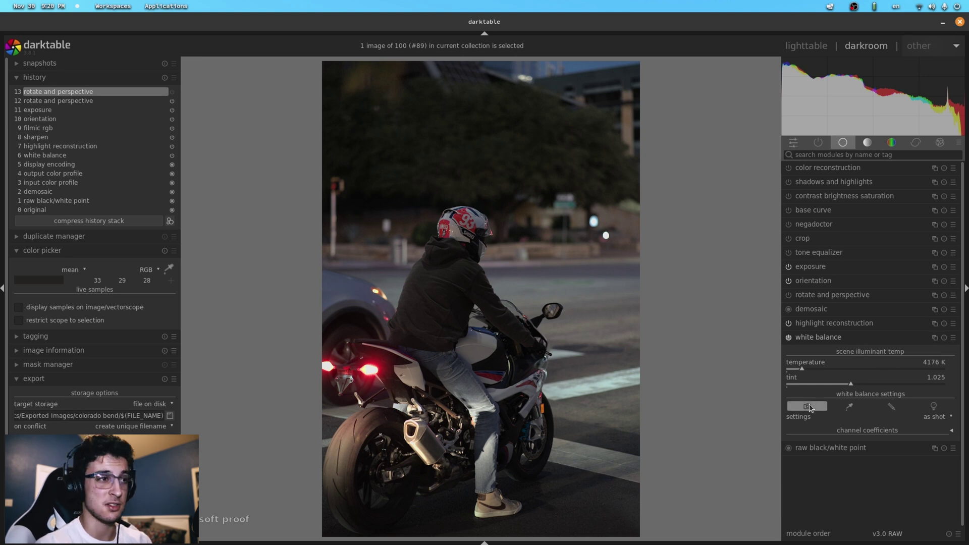
pyautogui.click(818, 337)
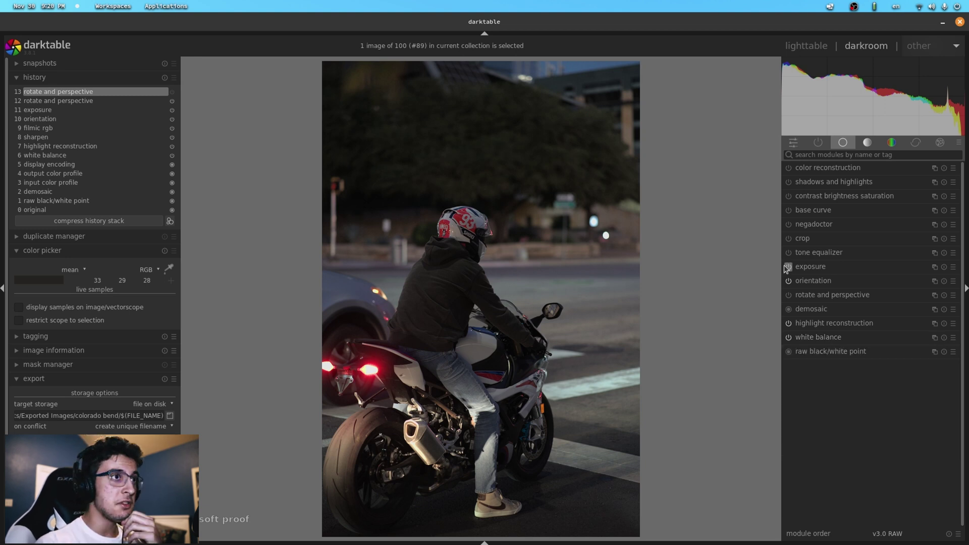
pyautogui.click(861, 144)
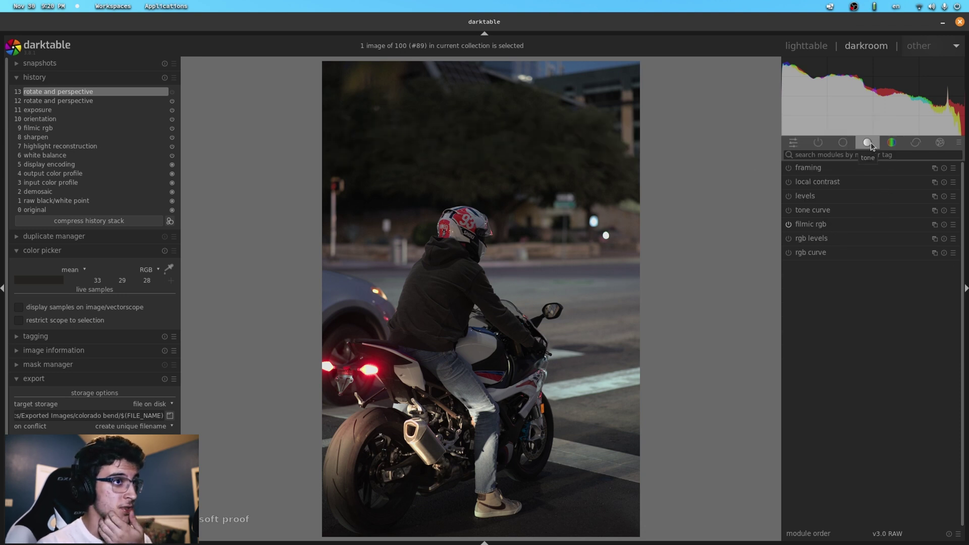
pyautogui.click(830, 225)
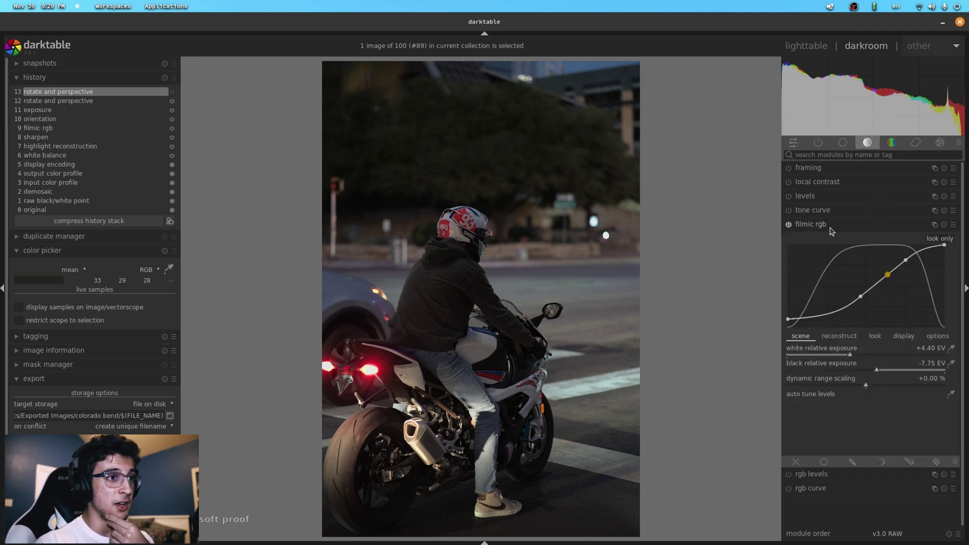
pyautogui.click(870, 339)
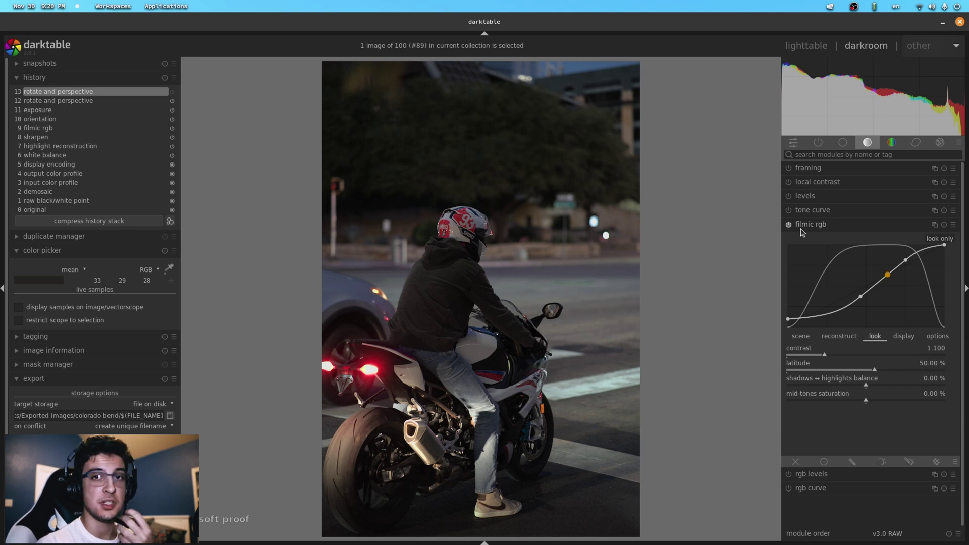
pyautogui.click(836, 147)
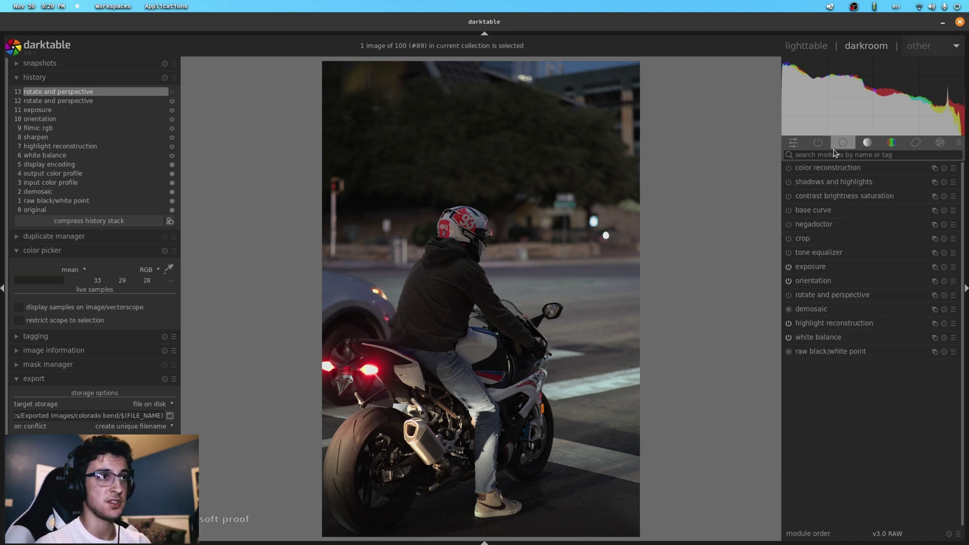
pyautogui.click(799, 197)
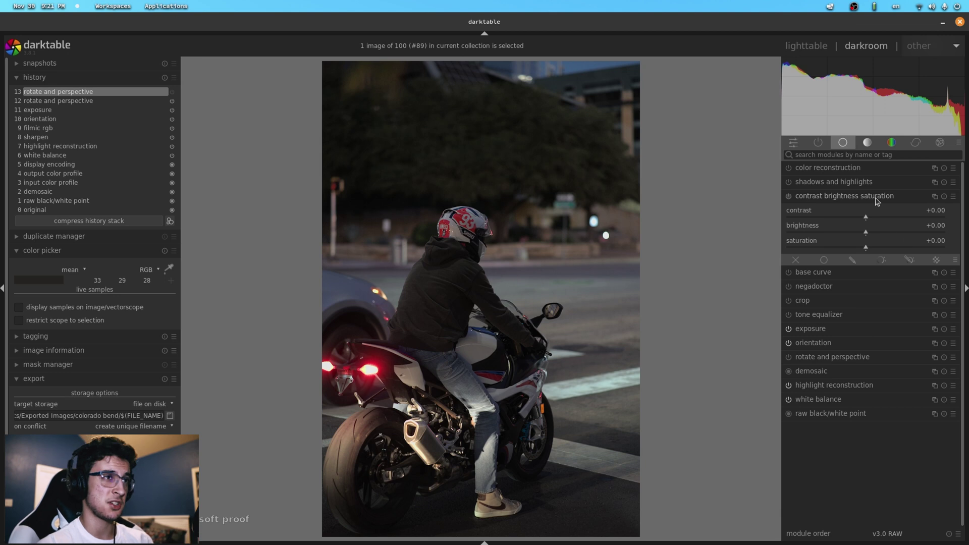
# Examine the scene, reconstruct, display and options settings of the filmic rgb module.
pyautogui.click(869, 144)
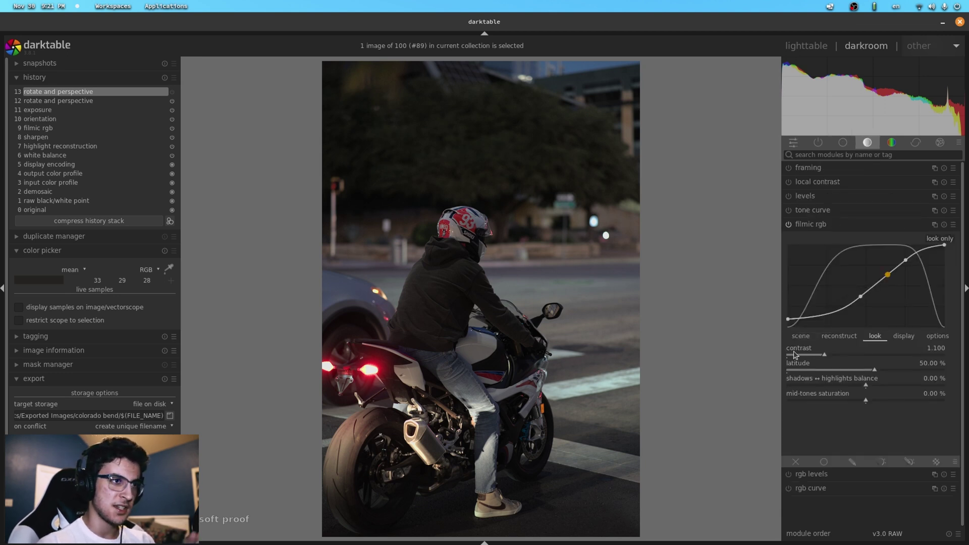
pyautogui.click(810, 337)
pyautogui.click(832, 336)
pyautogui.click(906, 336)
pyautogui.click(936, 336)
pyautogui.click(841, 335)
pyautogui.click(802, 336)
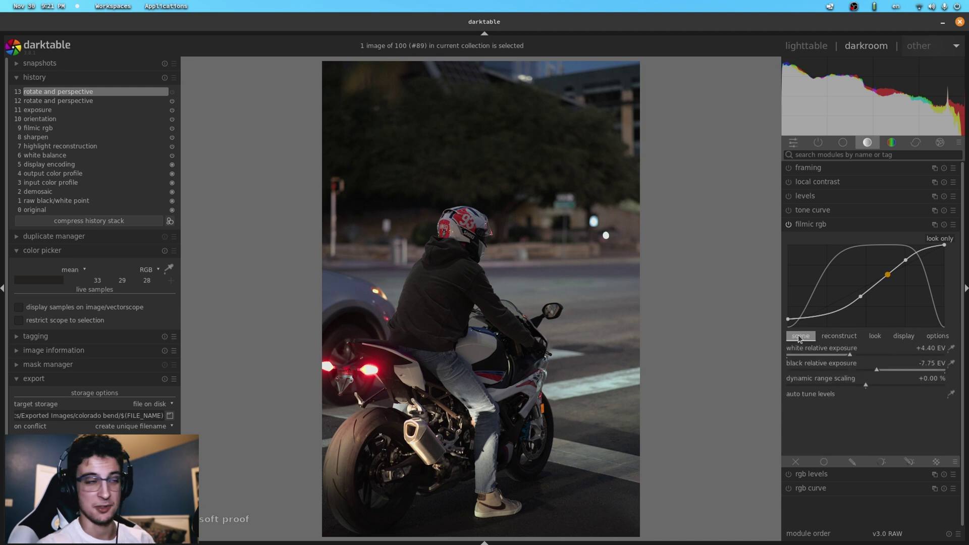
pyautogui.click(844, 335)
# Raise the contrast in the look settings of filmic rgb to 1.341.
pyautogui.click(875, 336)
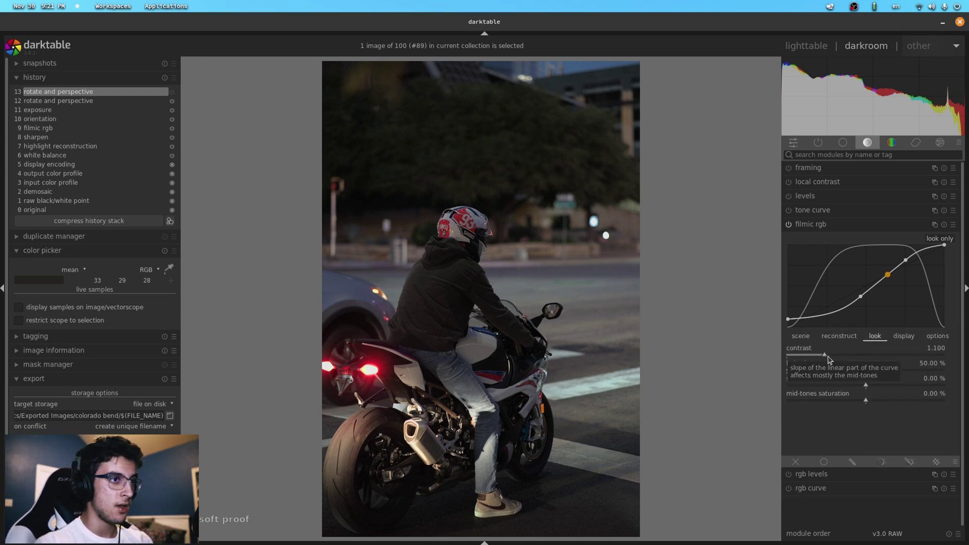
pyautogui.moveTo(827, 359)
pyautogui.mouseDown()
pyautogui.moveTo(915, 357)
pyautogui.moveTo(840, 355)
pyautogui.mouseUp()
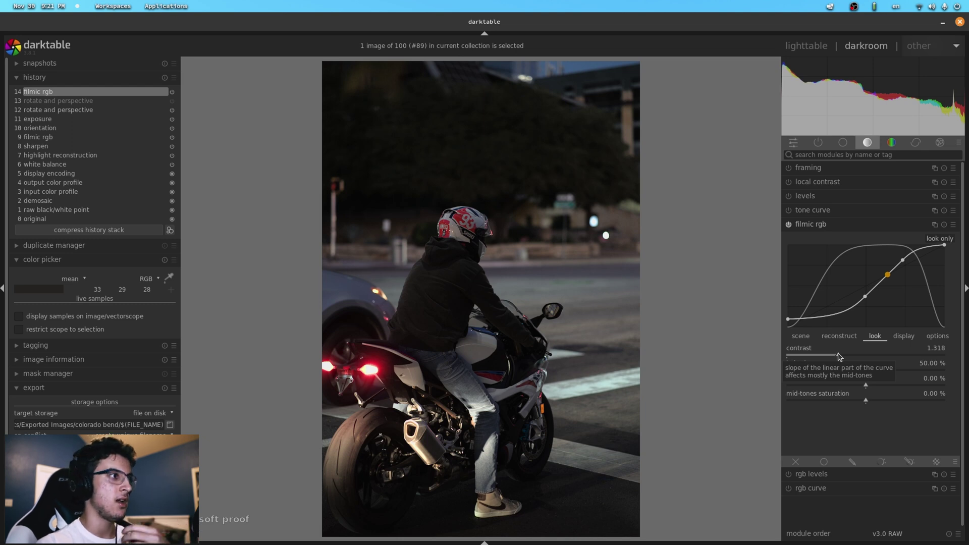
pyautogui.moveTo(840, 358); pyautogui.dragTo(840, 357)
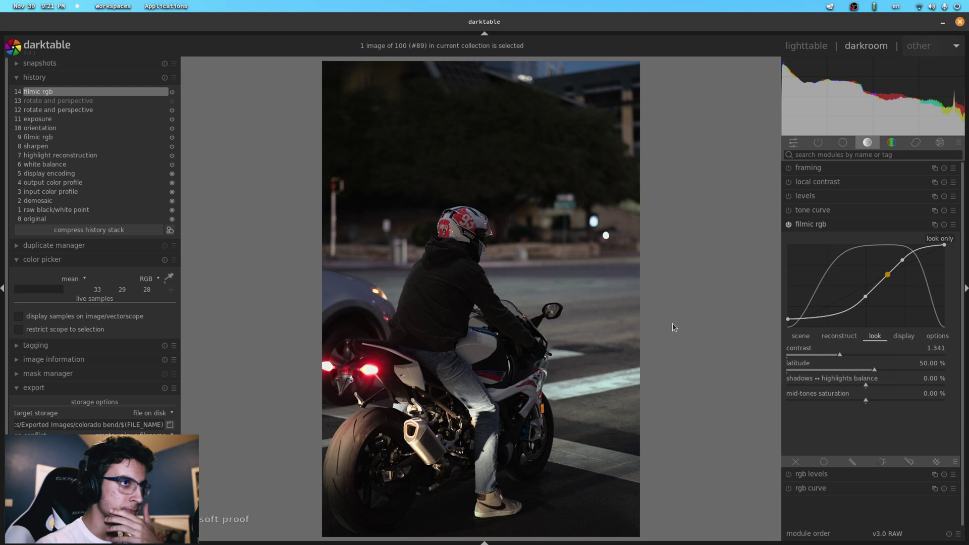
pyautogui.click(826, 226)
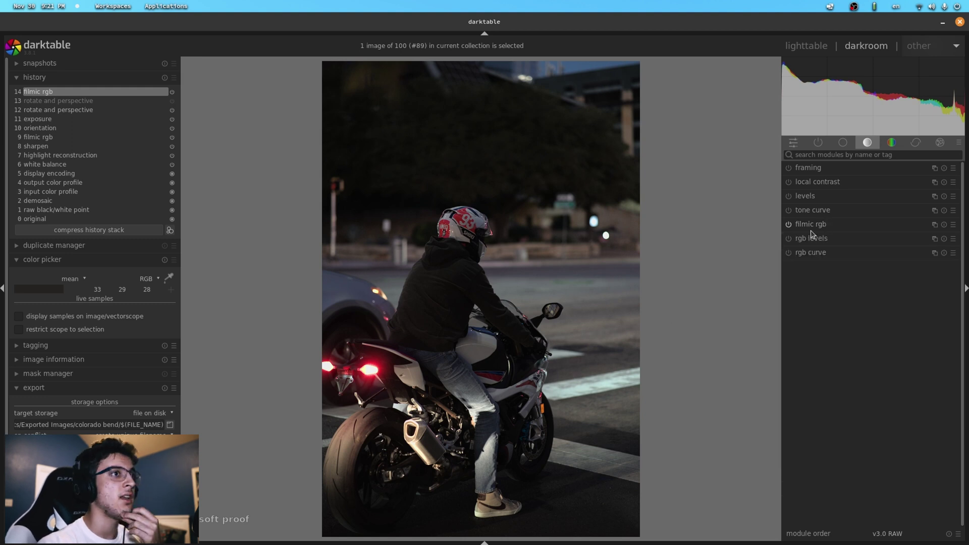
# Enable local contrast, try detail values of 247% and 87%, and reset the detail to its default of 125%.
pyautogui.click(788, 182)
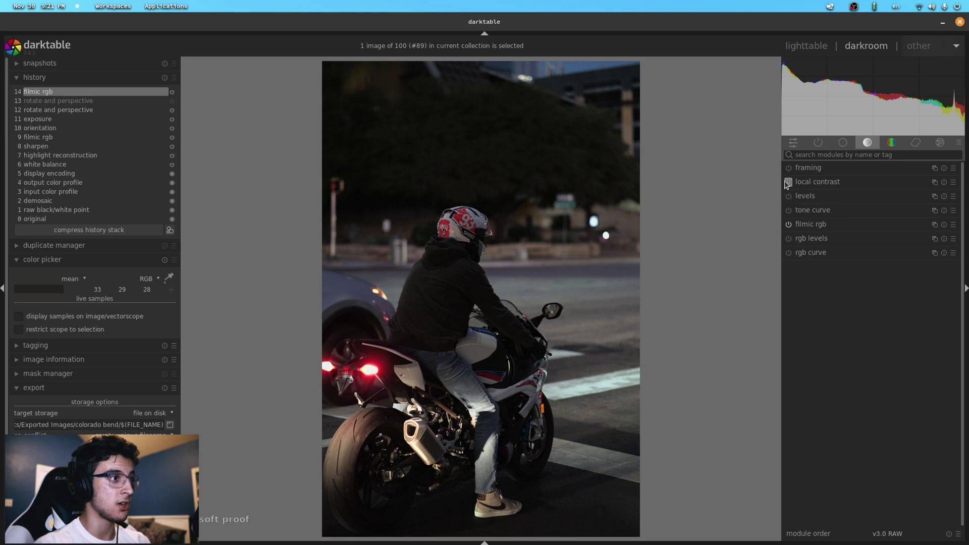
pyautogui.click(820, 186)
pyautogui.click(846, 213)
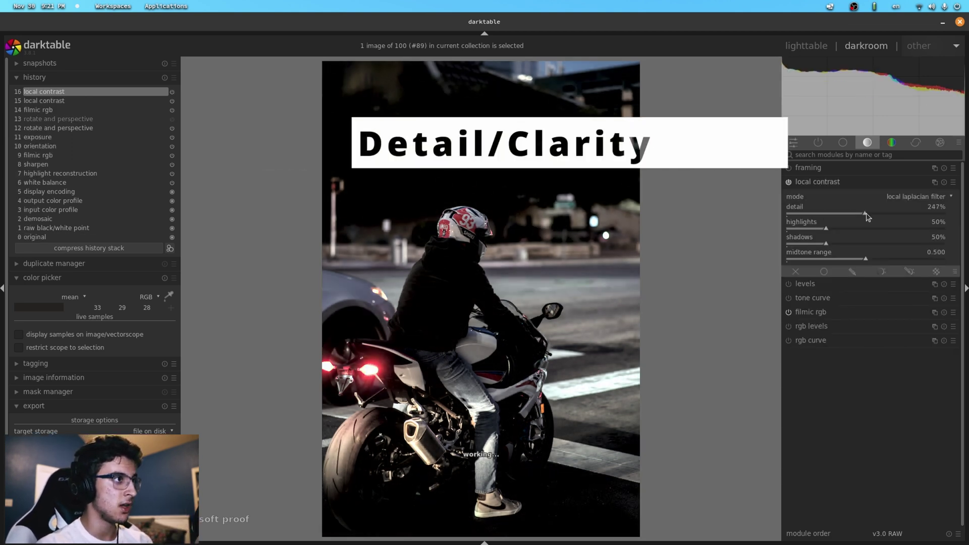
pyautogui.click(814, 214)
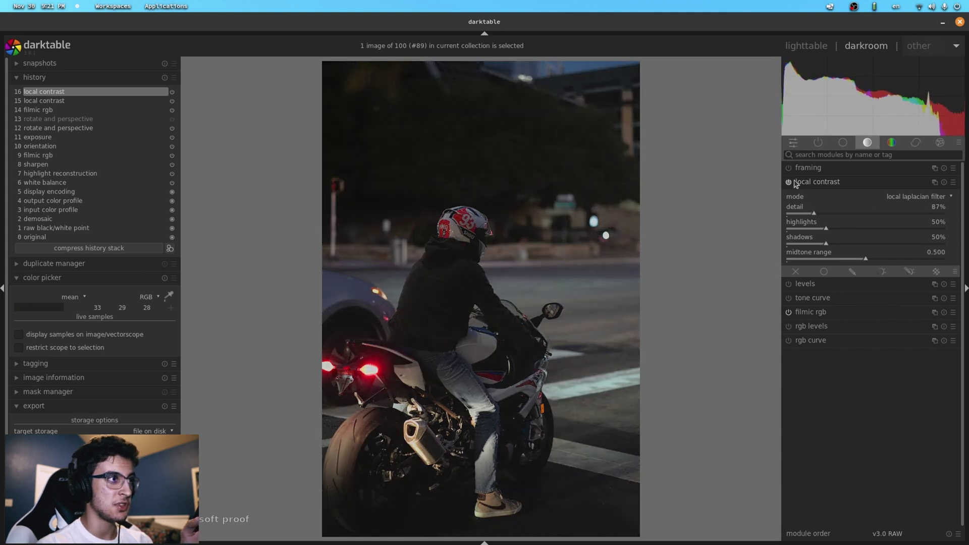
pyautogui.doubleClick(816, 209)
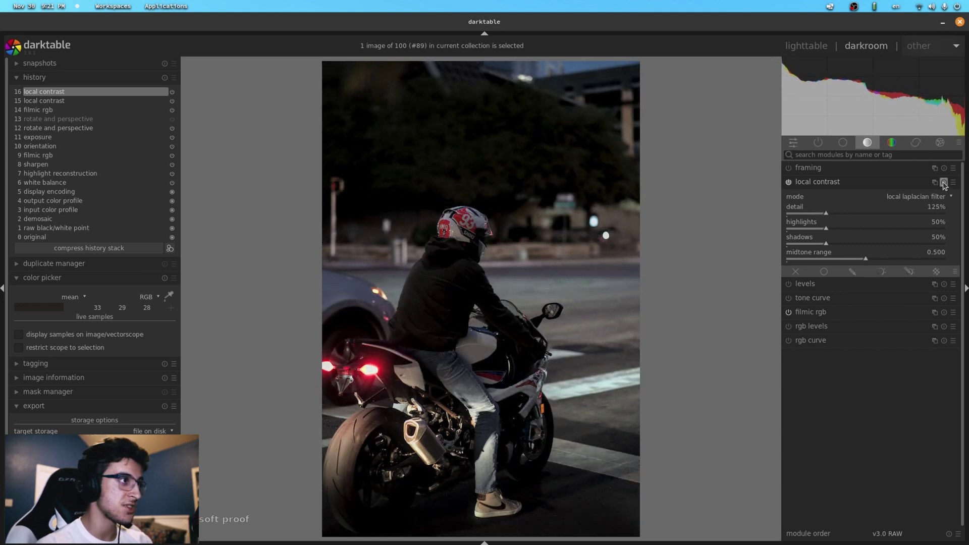
# Compare the rider and helmet with local contrast switched on and off, both in full view and close up.
pyautogui.click(789, 183)
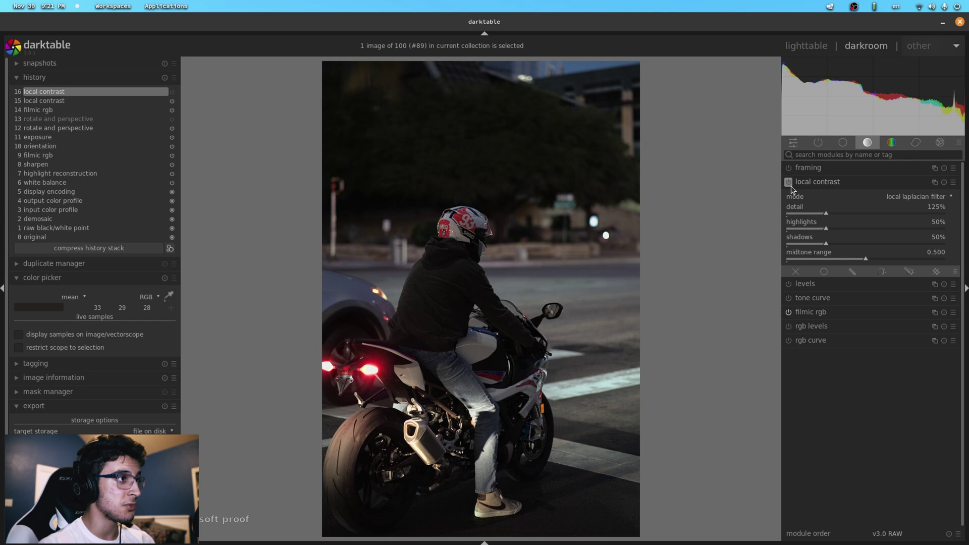
pyautogui.click(789, 183)
pyautogui.scroll(2, 490, 225)
pyautogui.scroll(-2, 490, 225)
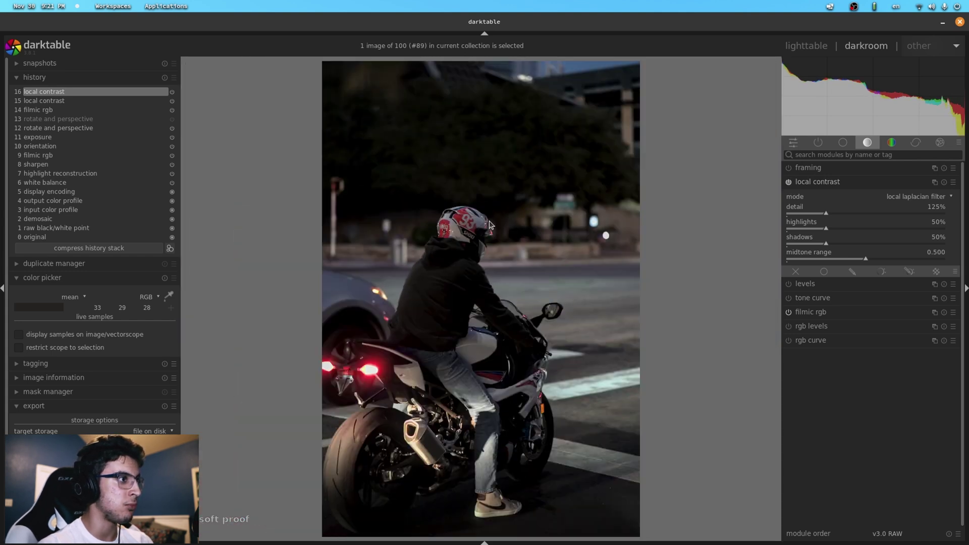
pyautogui.scroll(1, 548, 259)
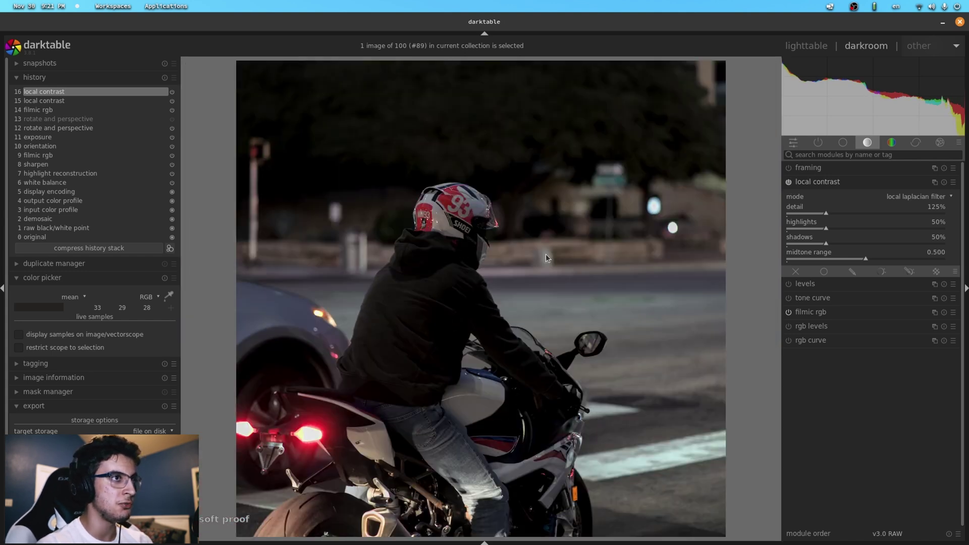
pyautogui.click(798, 182)
pyautogui.click(789, 183)
pyautogui.click(789, 183)
pyautogui.click(789, 183)
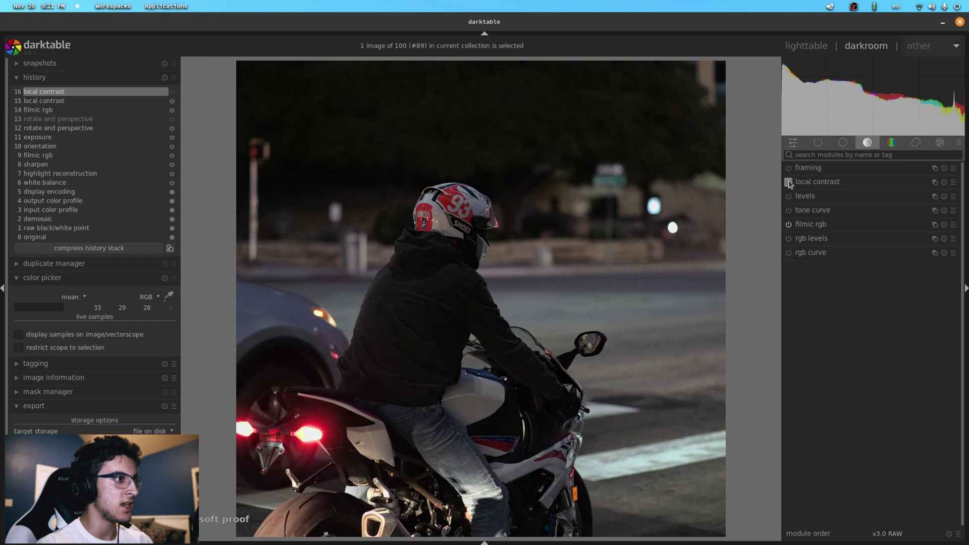
pyautogui.click(789, 183)
pyautogui.click(789, 183)
pyautogui.click(790, 183)
pyautogui.scroll(-1, 621, 257)
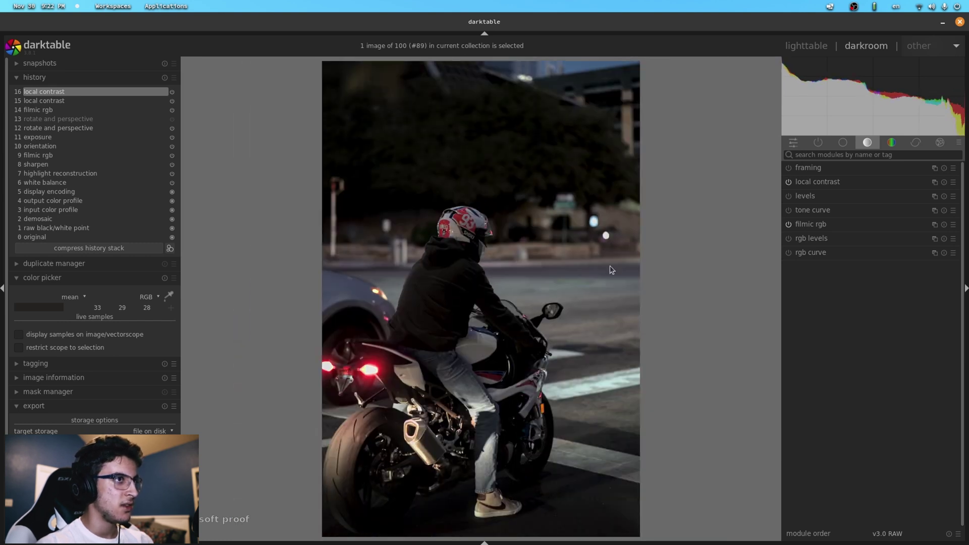
# Compare the whole photo with and without local contrast, and leave the module switched off.
pyautogui.click(790, 183)
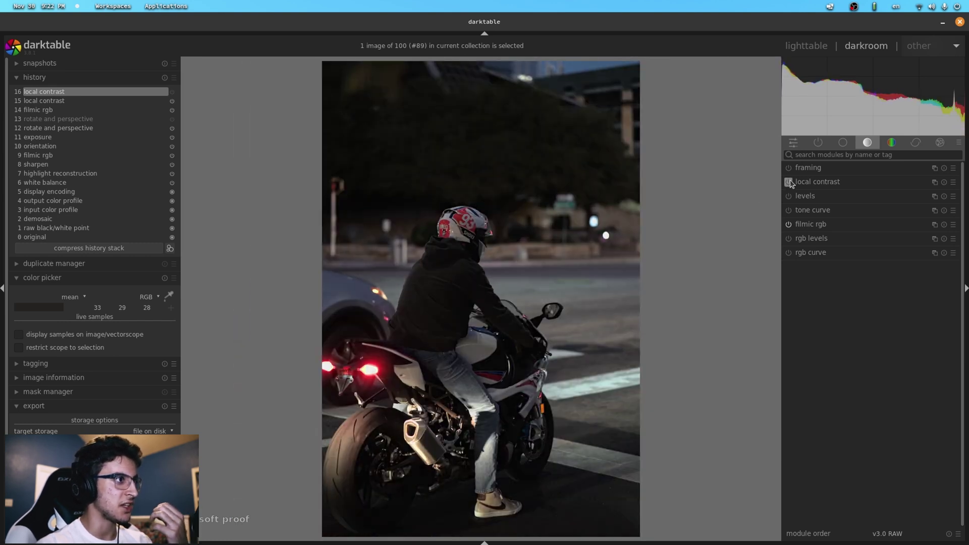
pyautogui.click(789, 182)
pyautogui.click(789, 183)
pyautogui.click(789, 183)
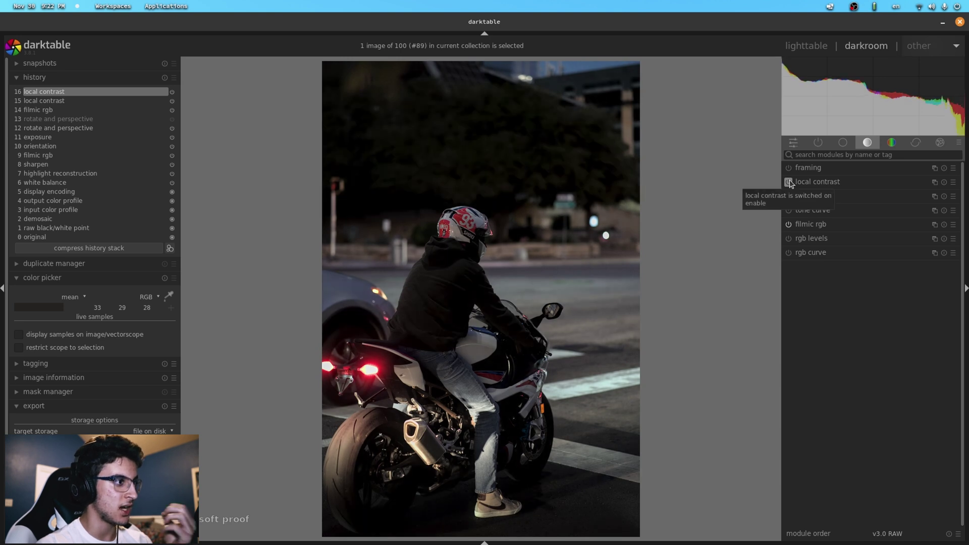
pyautogui.click(789, 183)
pyautogui.click(789, 182)
pyautogui.click(790, 183)
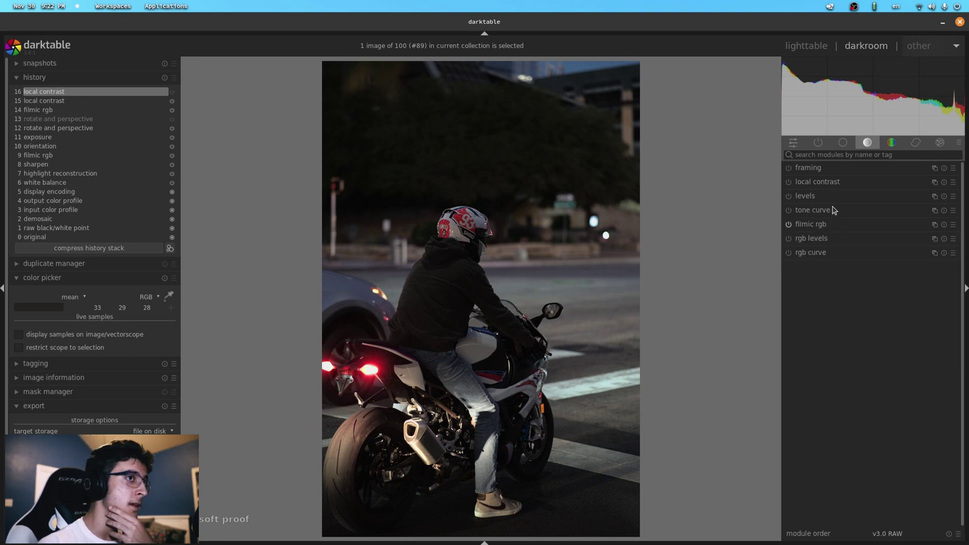
# Compare the helmet detail close up with the sharpen module switched off and on.
pyautogui.click(892, 143)
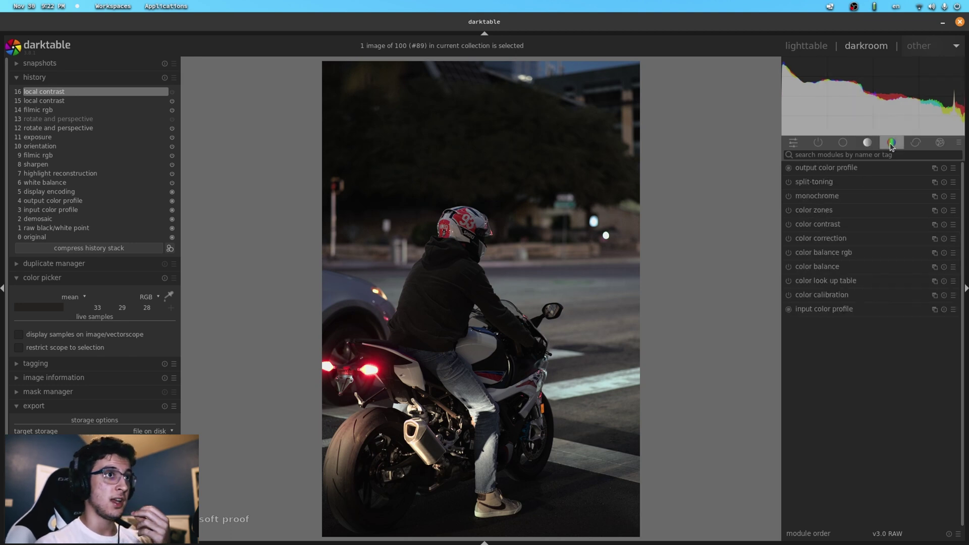
pyautogui.click(917, 145)
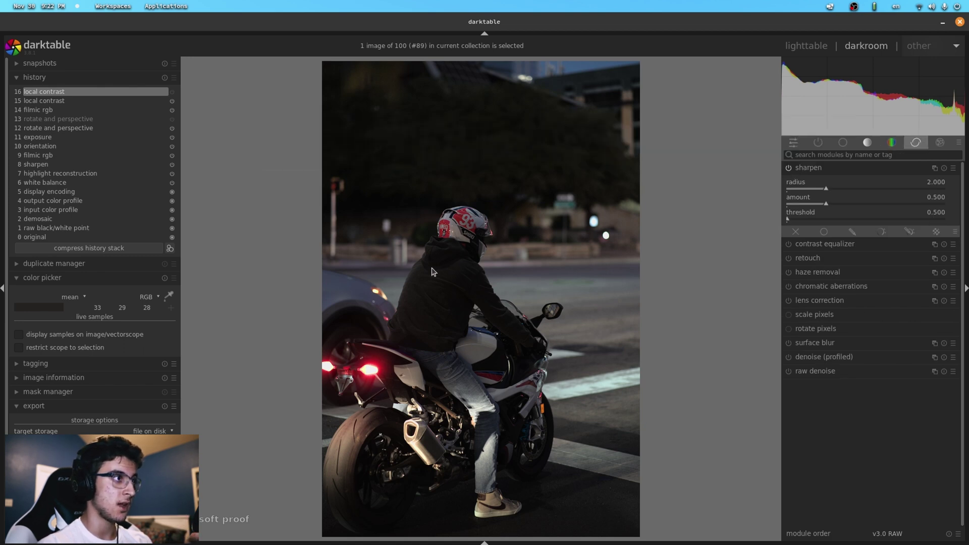
pyautogui.scroll(5, 451, 210)
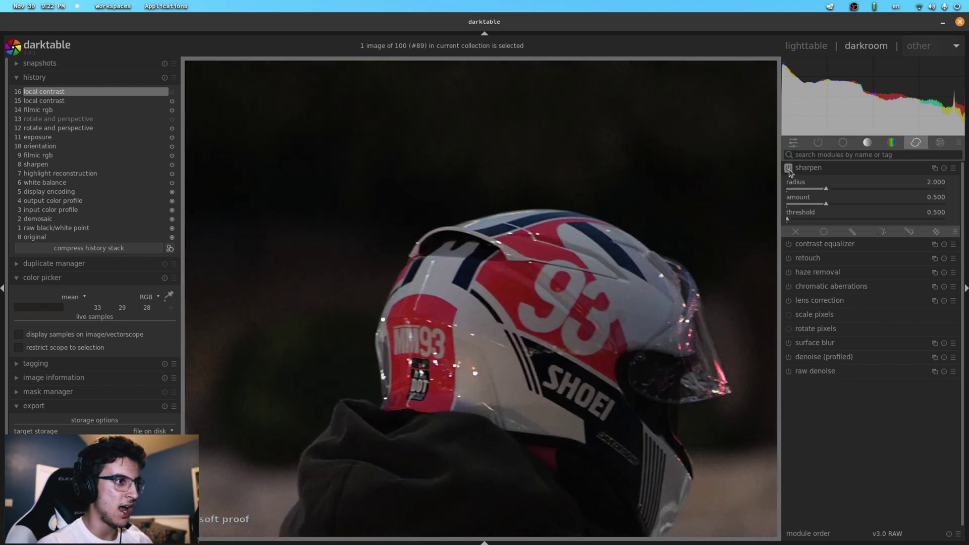
pyautogui.click(789, 169)
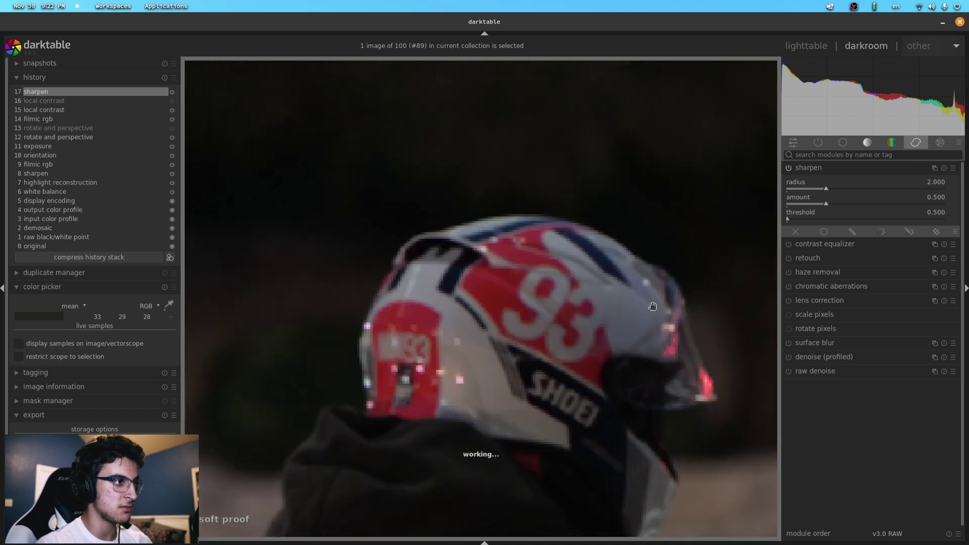
pyautogui.scroll(-3, 532, 338)
pyautogui.scroll(-1, 824, 185)
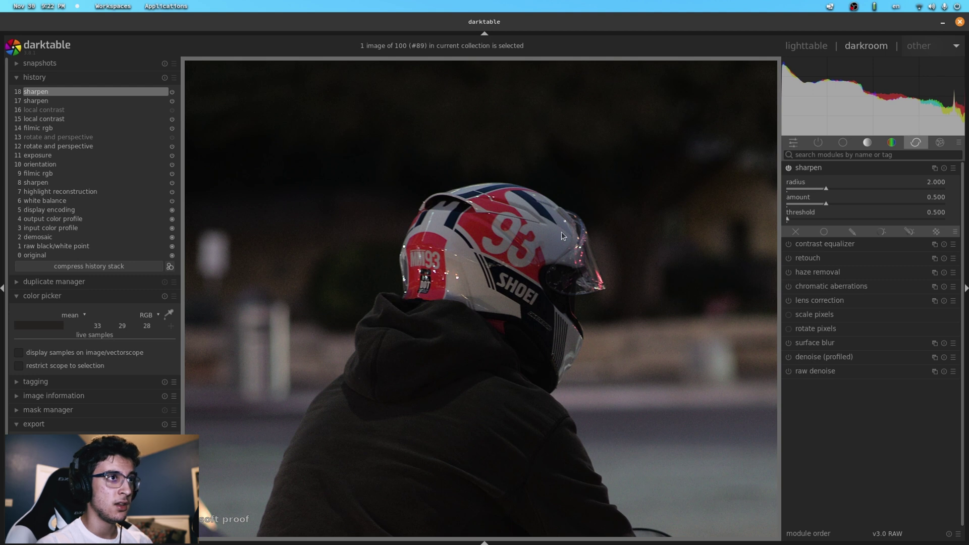
# Try sharpening with radius 2.930 and amount 0.738, and reset the sharpen module to its defaults.
pyautogui.scroll(-3, 563, 236)
pyautogui.moveTo(834, 193)
pyautogui.mouseDown()
pyautogui.moveTo(906, 187)
pyautogui.moveTo(802, 186)
pyautogui.moveTo(858, 188)
pyautogui.moveTo(844, 188)
pyautogui.moveTo(860, 205)
pyautogui.moveTo(847, 206)
pyautogui.mouseUp()
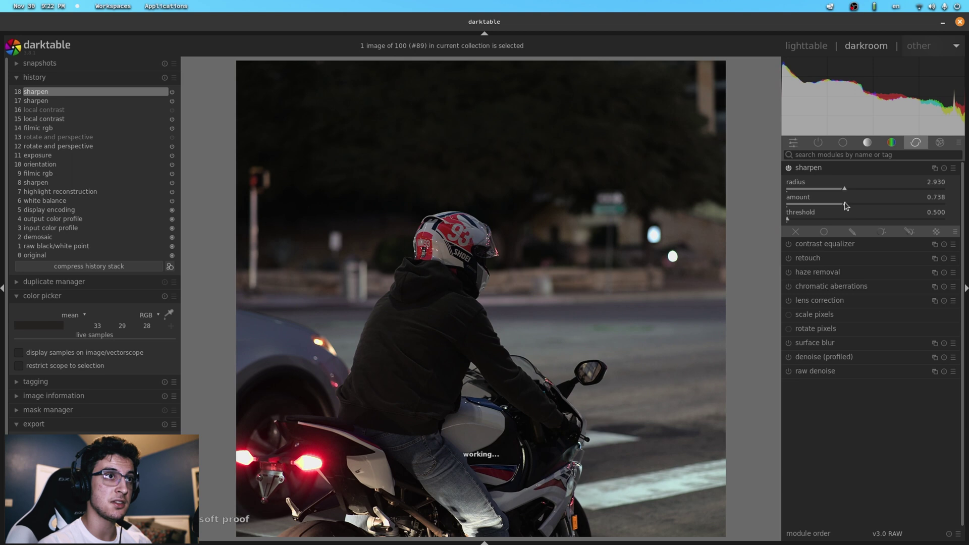
pyautogui.click(944, 168)
pyautogui.scroll(-1, 525, 430)
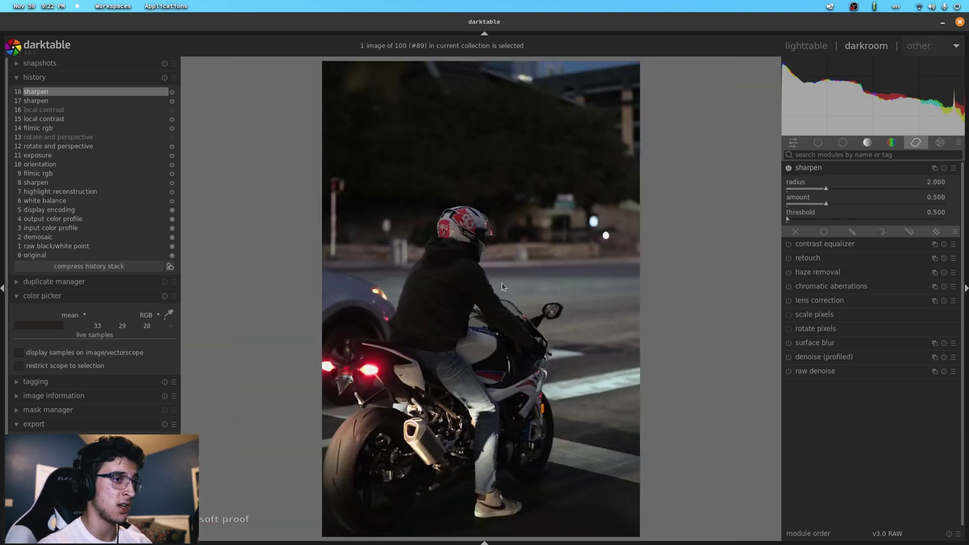
# Restore the info bar below the photo, collapse the sharpen module and bring up the color modules.
pyautogui.click(488, 543)
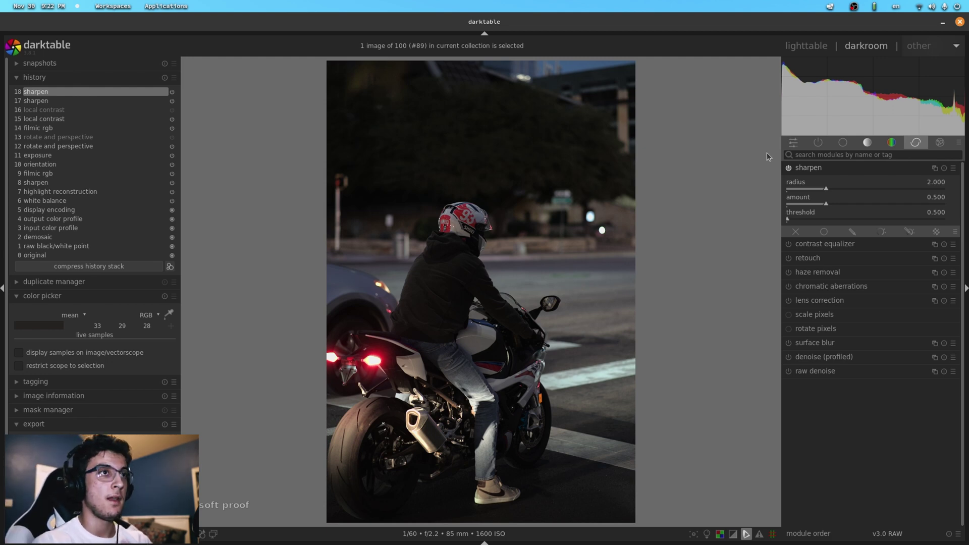
pyautogui.click(826, 171)
pyautogui.click(940, 142)
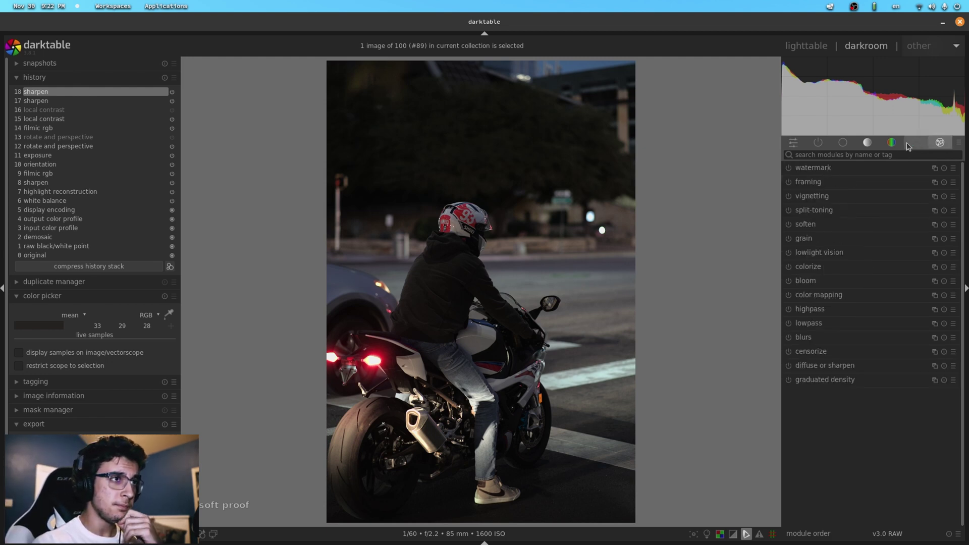
pyautogui.click(868, 142)
pyautogui.click(892, 142)
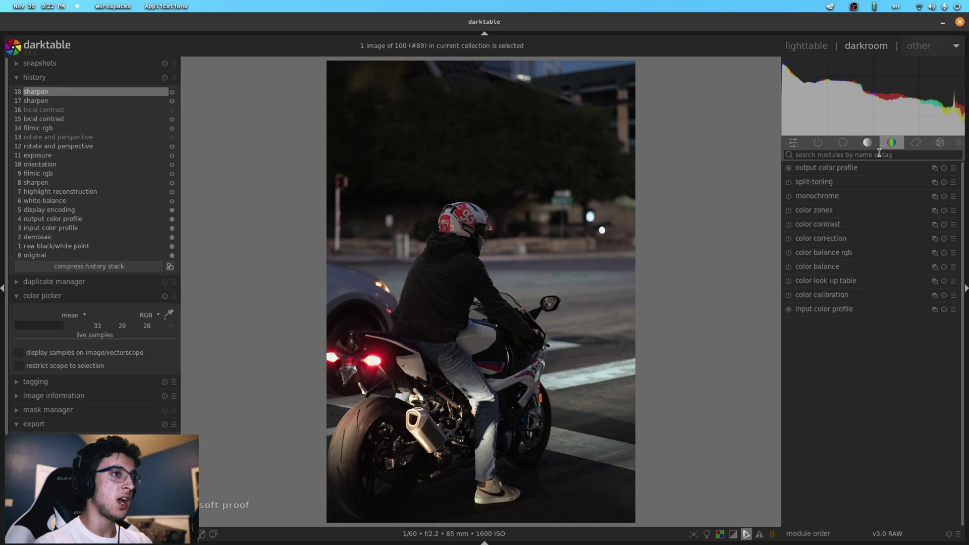
pyautogui.click(789, 267)
pyautogui.click(818, 268)
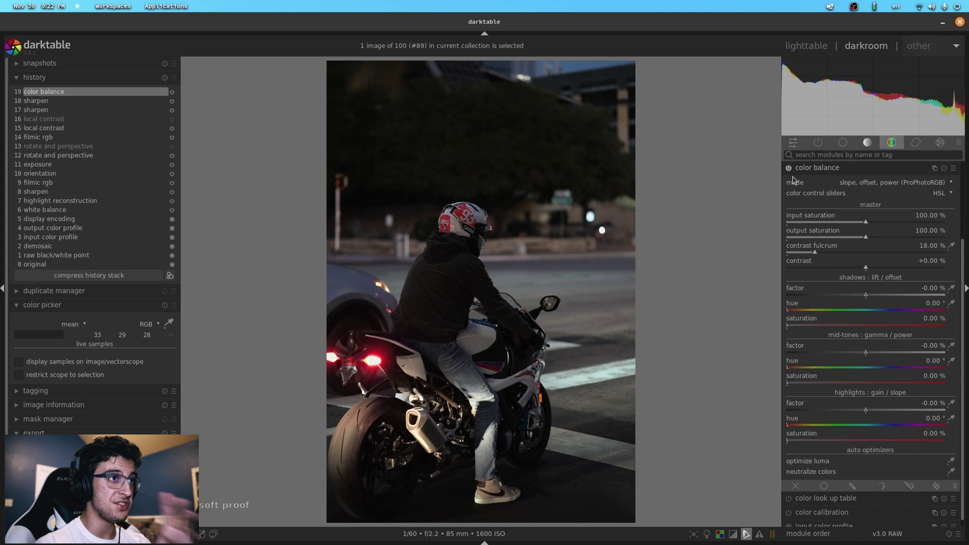
pyautogui.click(836, 170)
pyautogui.click(813, 270)
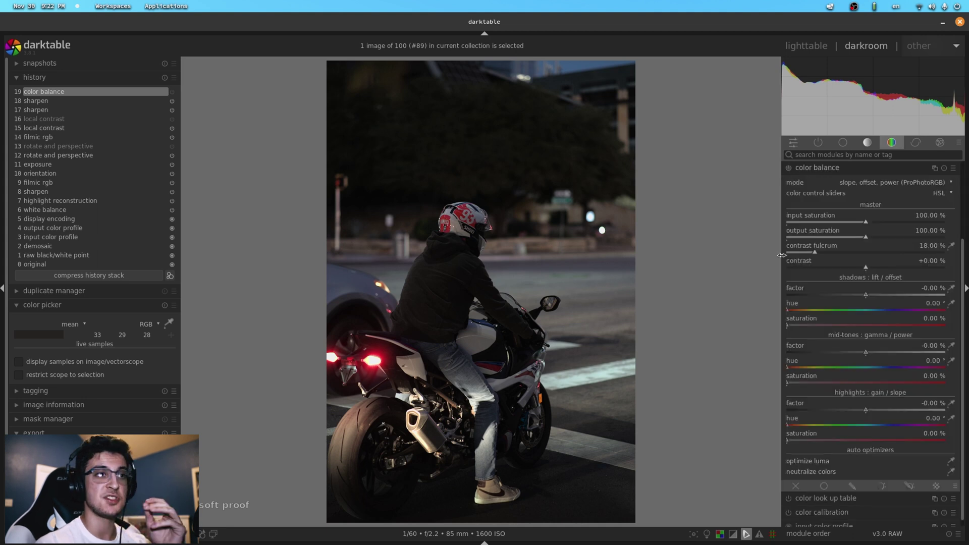
pyautogui.scroll(-1, 848, 286)
pyautogui.click(943, 168)
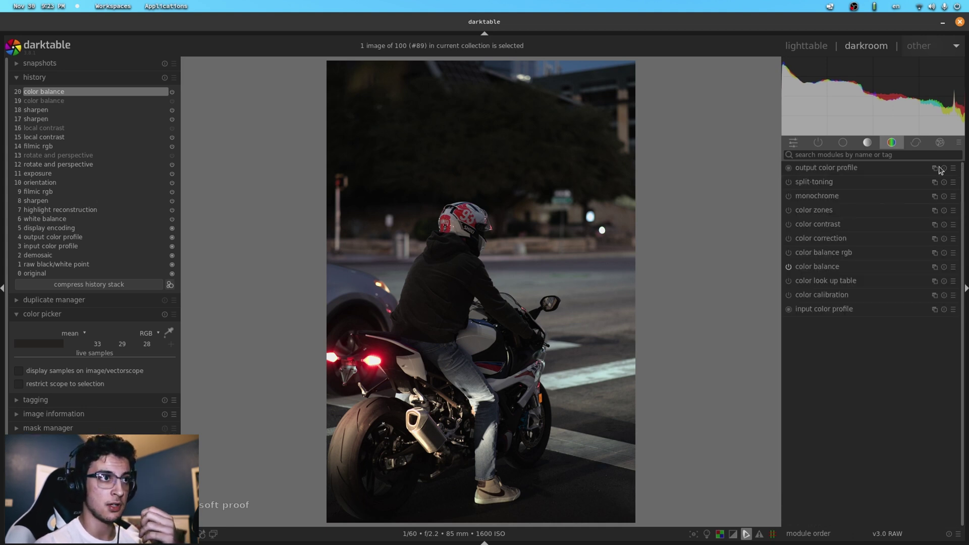
pyautogui.click(944, 168)
pyautogui.click(881, 269)
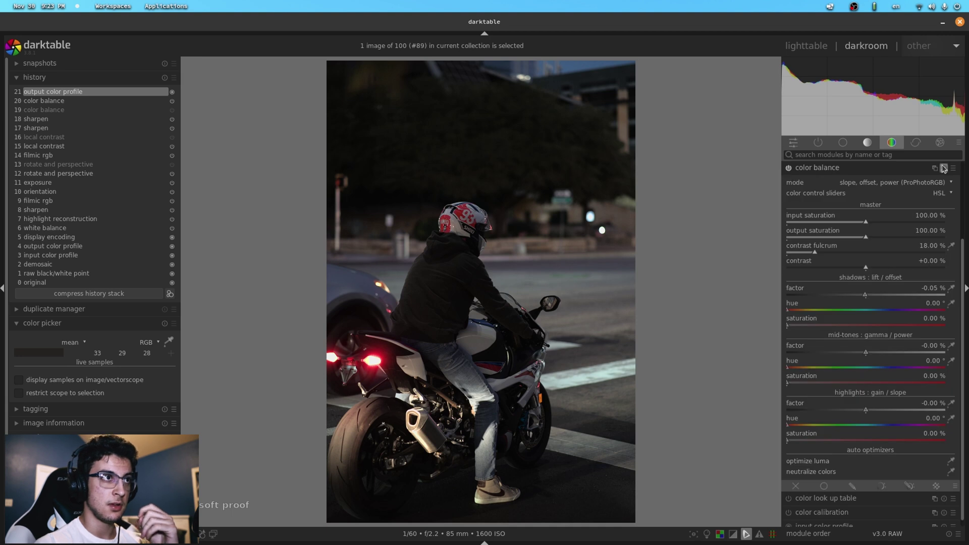
pyautogui.click(943, 169)
pyautogui.click(810, 172)
pyautogui.click(821, 256)
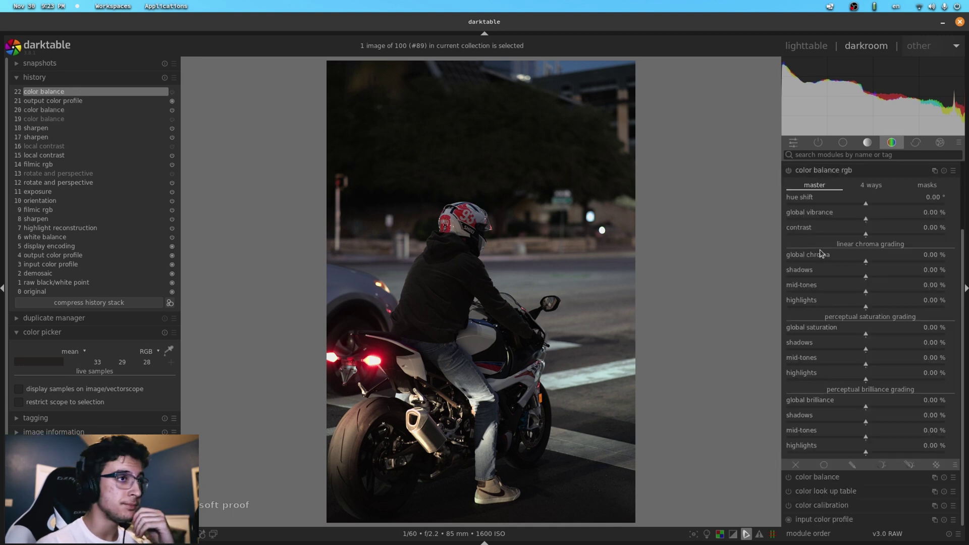
pyautogui.click(838, 171)
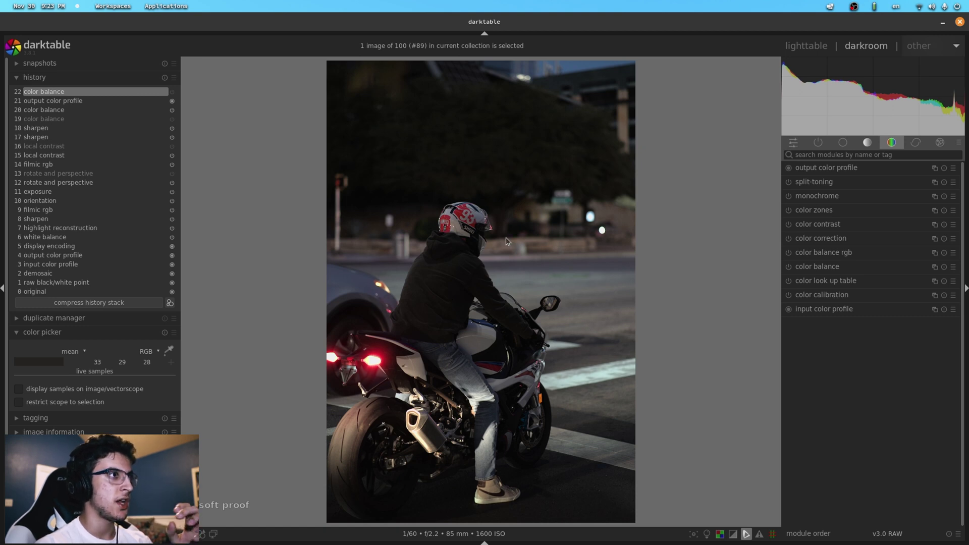
pyautogui.scroll(1, 584, 145)
pyautogui.scroll(-1, 561, 223)
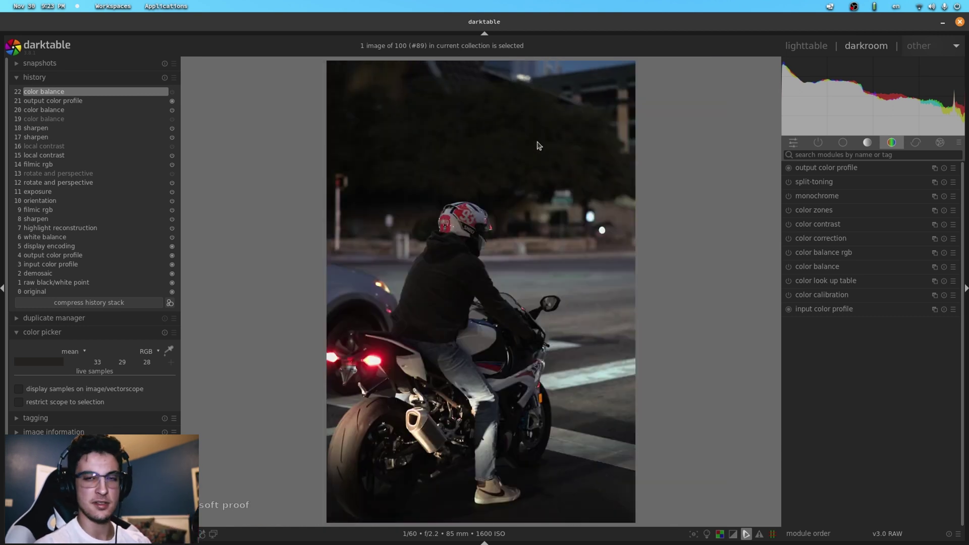
# Switch on the color zones module and apply its HSL base setting preset.
pyautogui.click(798, 214)
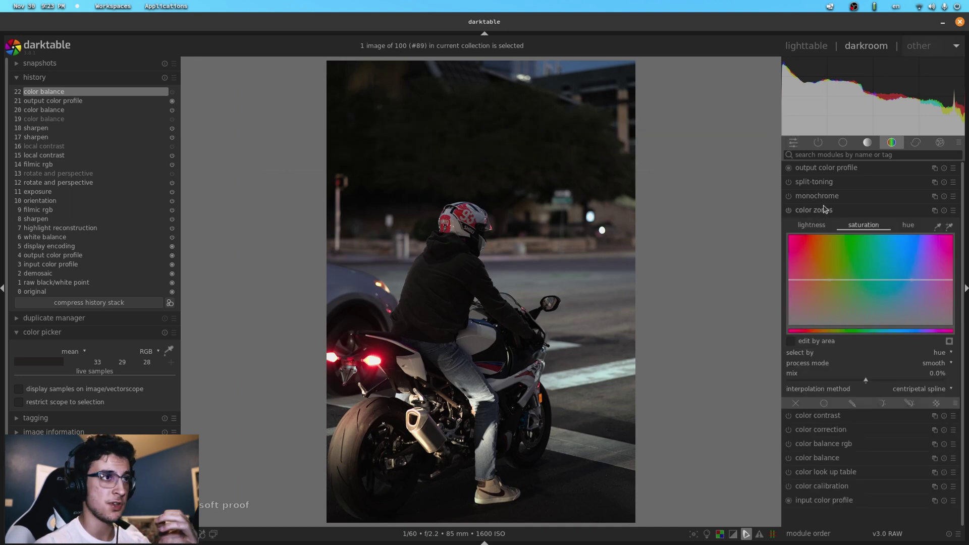
pyautogui.click(788, 211)
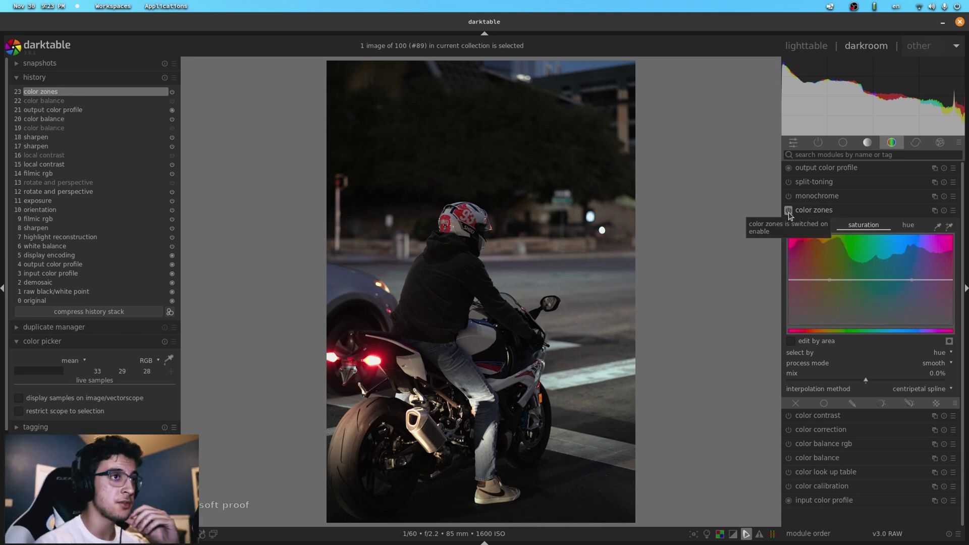
pyautogui.click(954, 211)
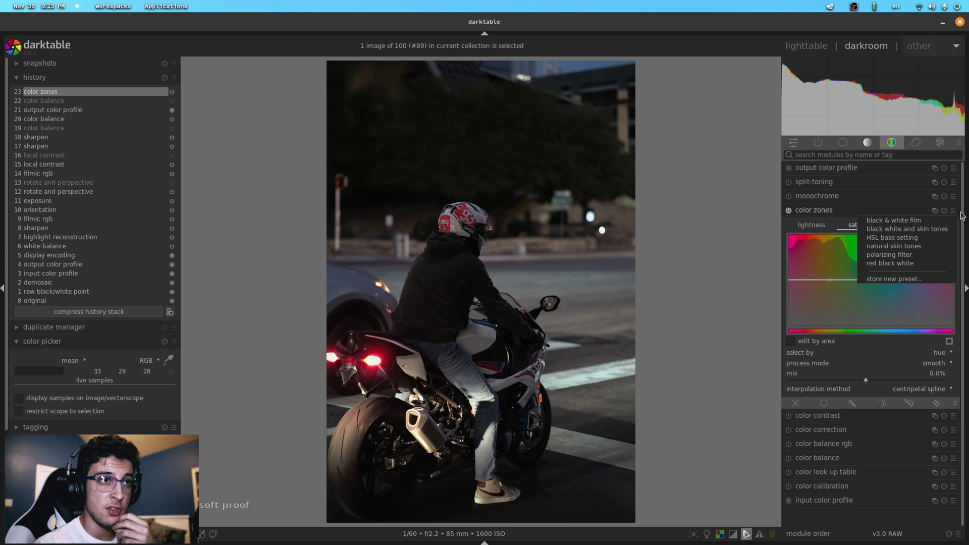
pyautogui.click(955, 212)
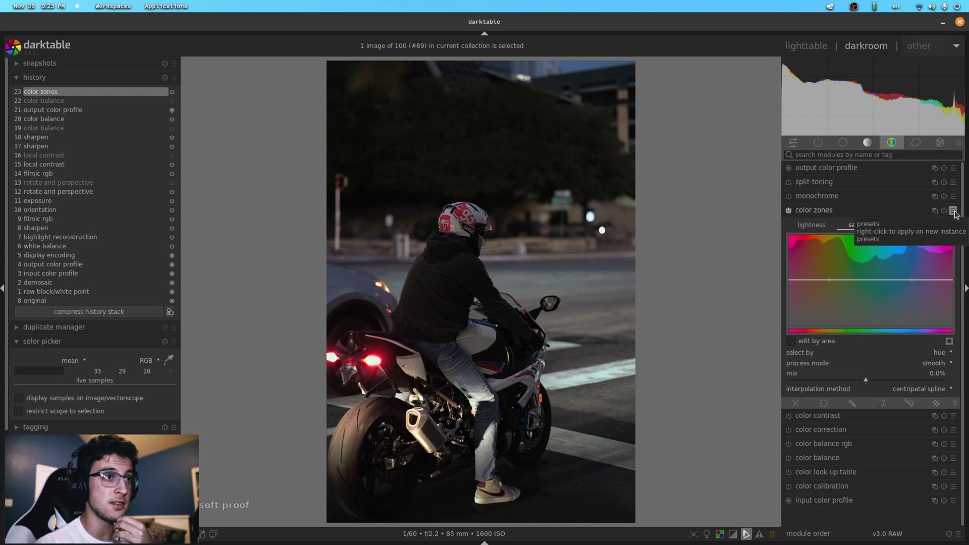
pyautogui.click(954, 212)
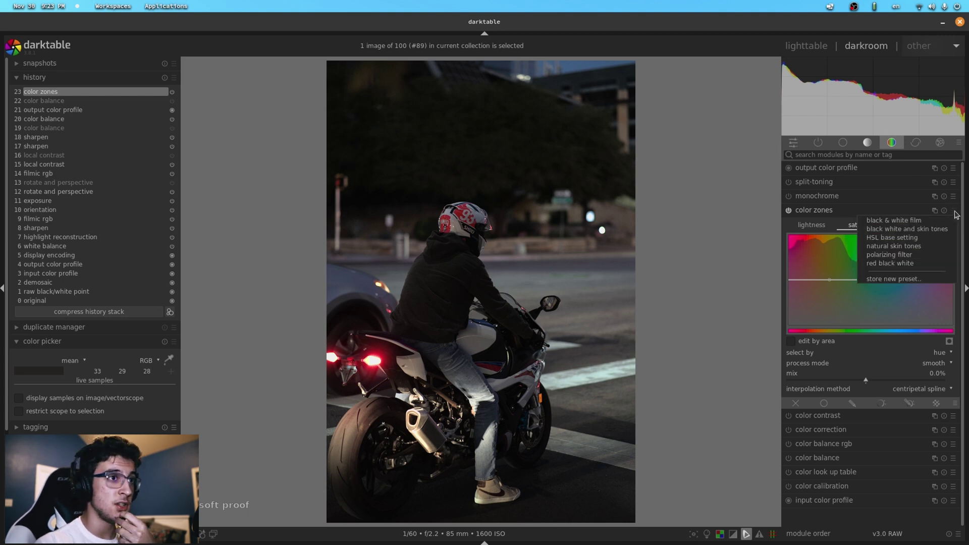
pyautogui.click(910, 237)
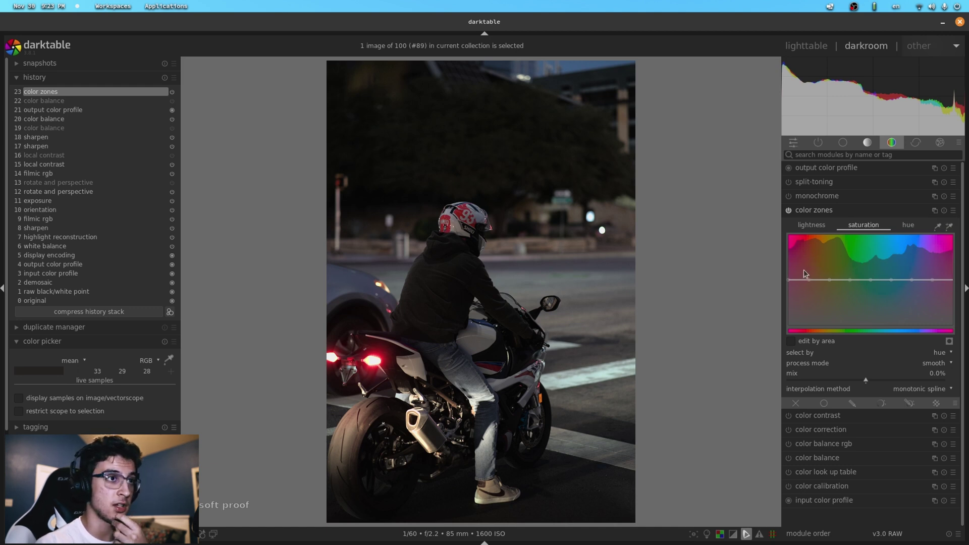
# Shape the color zones saturation curve by pulling the greens well down and moderately raising the oranges and blues.
pyautogui.moveTo(851, 280); pyautogui.dragTo(852, 307)
pyautogui.scroll(4, 584, 156)
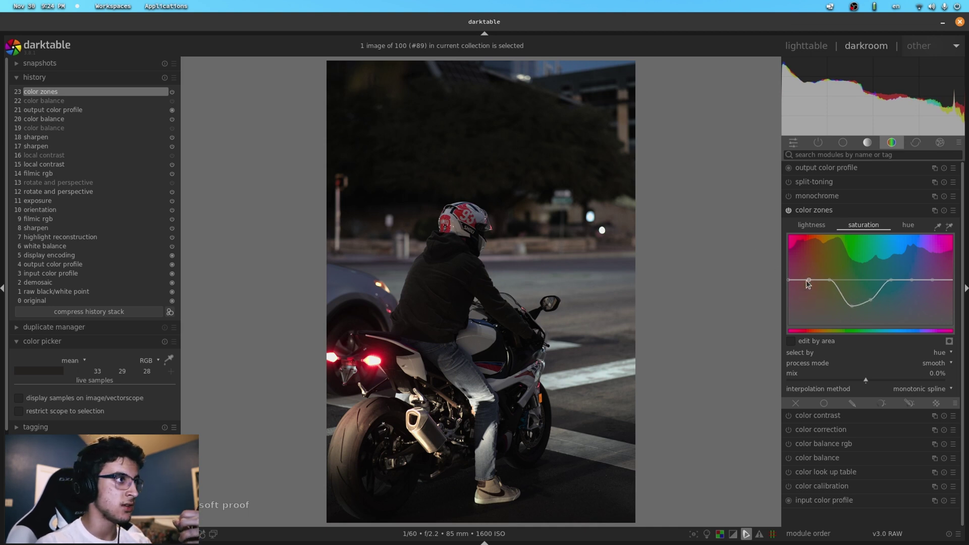
pyautogui.moveTo(807, 281)
pyautogui.mouseDown()
pyautogui.moveTo(807, 251)
pyautogui.moveTo(807, 267)
pyautogui.mouseUp()
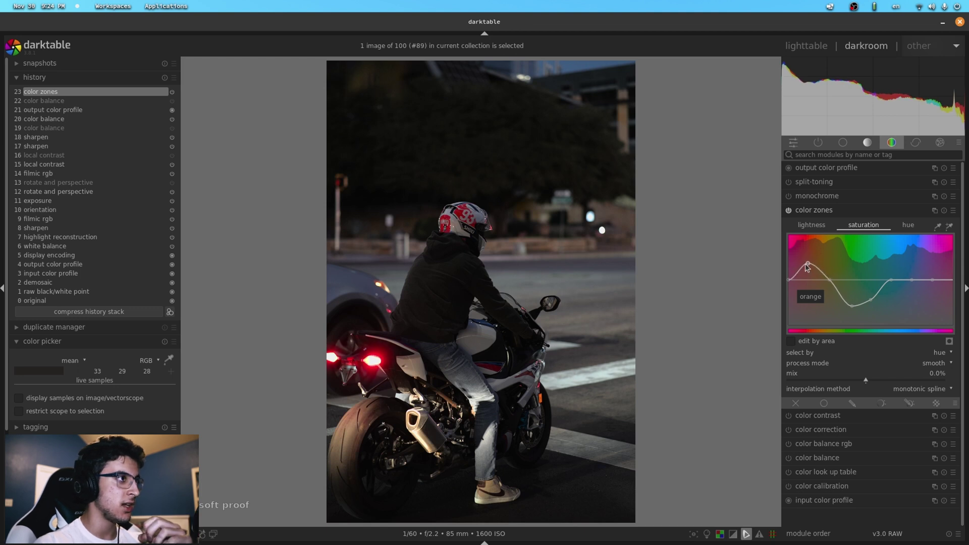
pyautogui.scroll(4, 652, 275)
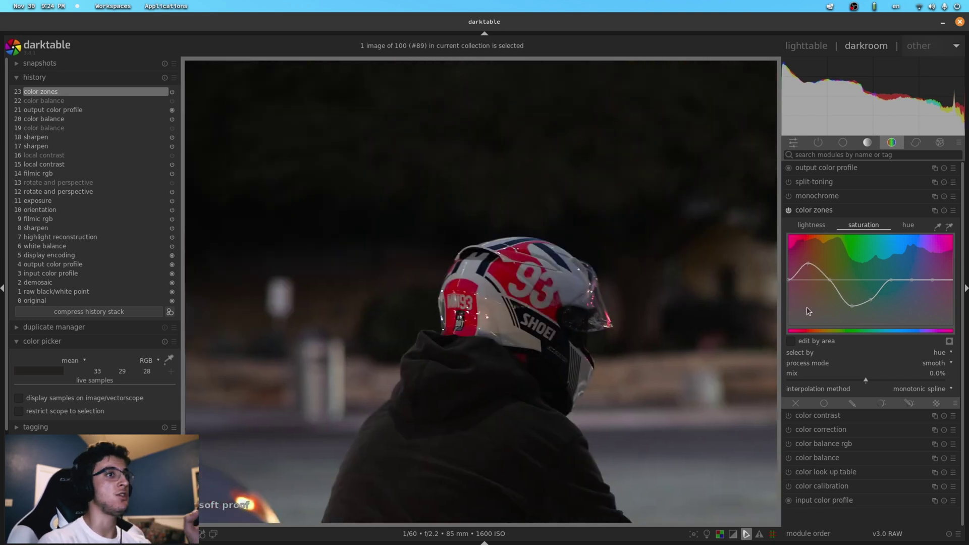
pyautogui.moveTo(808, 259)
pyautogui.mouseDown()
pyautogui.moveTo(805, 237)
pyautogui.moveTo(811, 267)
pyautogui.mouseUp()
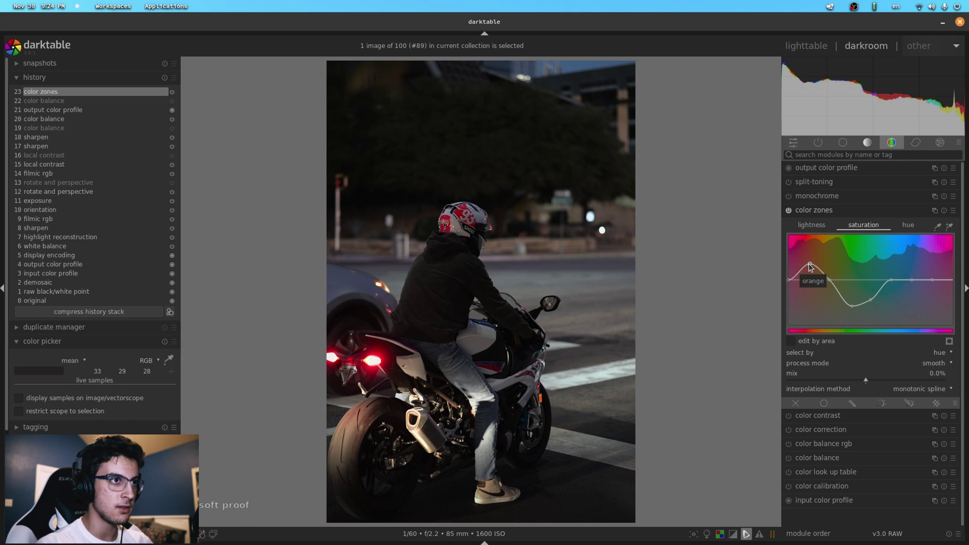
pyautogui.moveTo(915, 278); pyautogui.dragTo(907, 260)
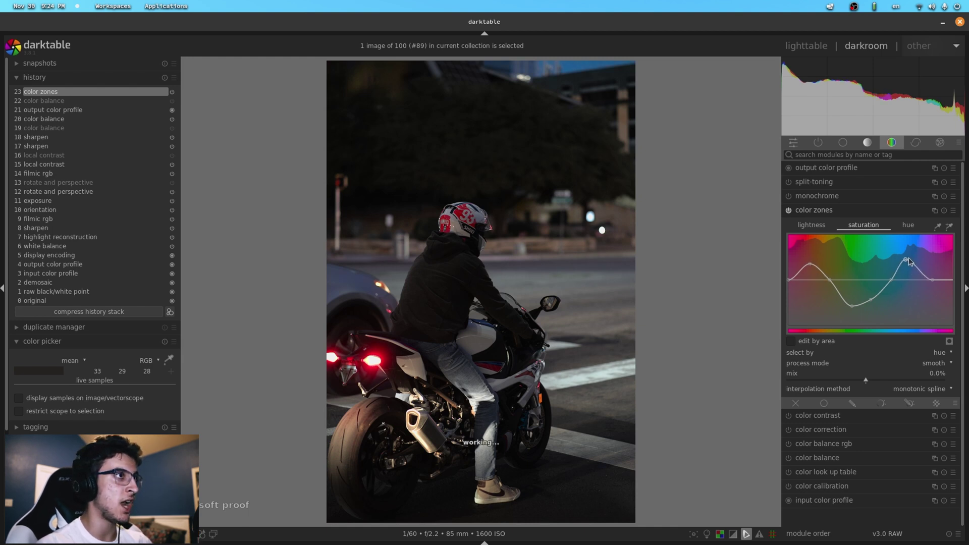
# Examine the blue sky, dark trees and red helmet close up to judge the saturation changes.
pyautogui.scroll(2, 560, 65)
pyautogui.scroll(1, 591, 69)
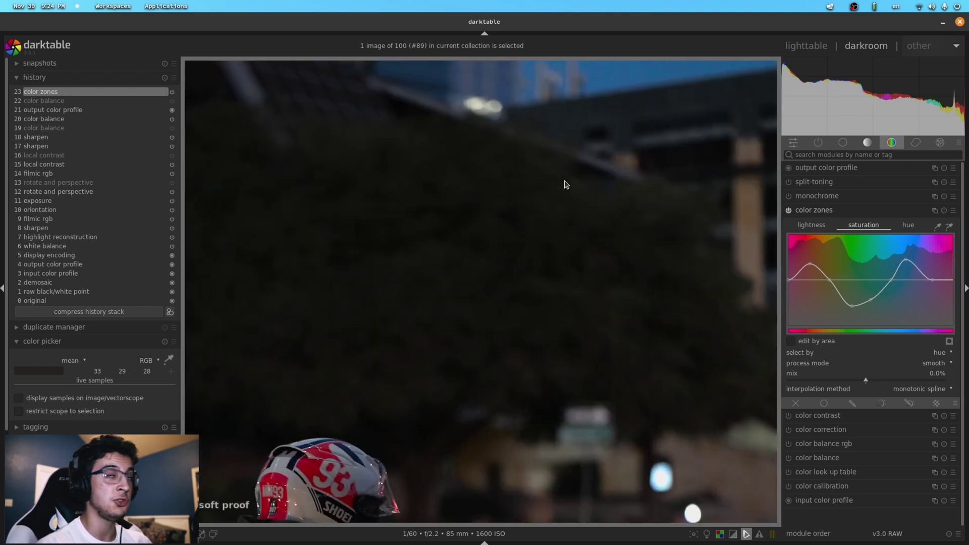
pyautogui.scroll(-3, 566, 185)
pyautogui.scroll(2, 544, 189)
pyautogui.scroll(-2, 454, 337)
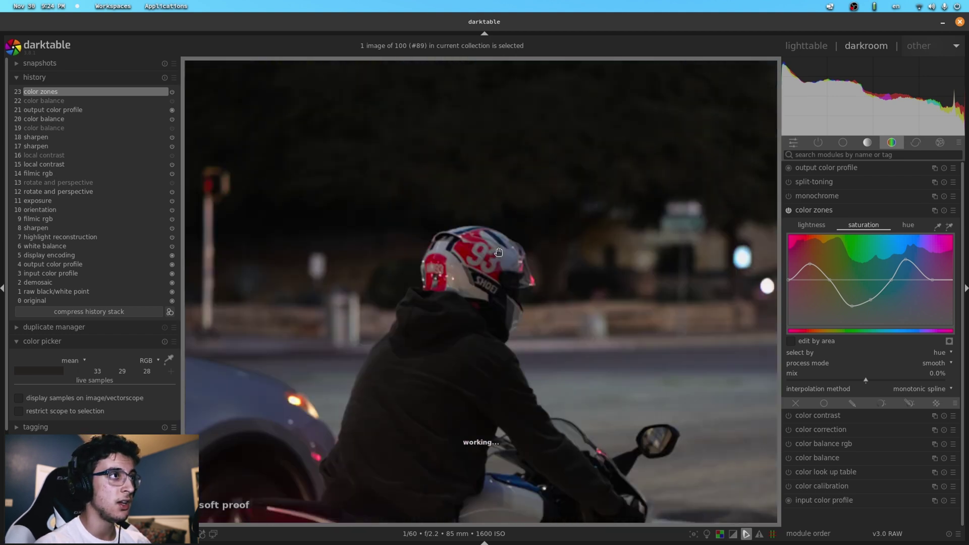
pyautogui.scroll(2, 602, 212)
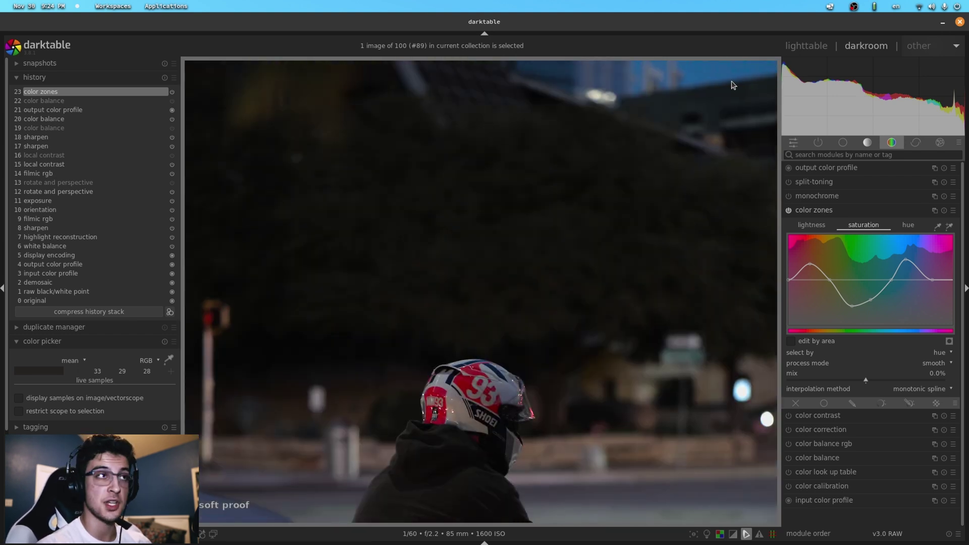
pyautogui.scroll(-3, 656, 202)
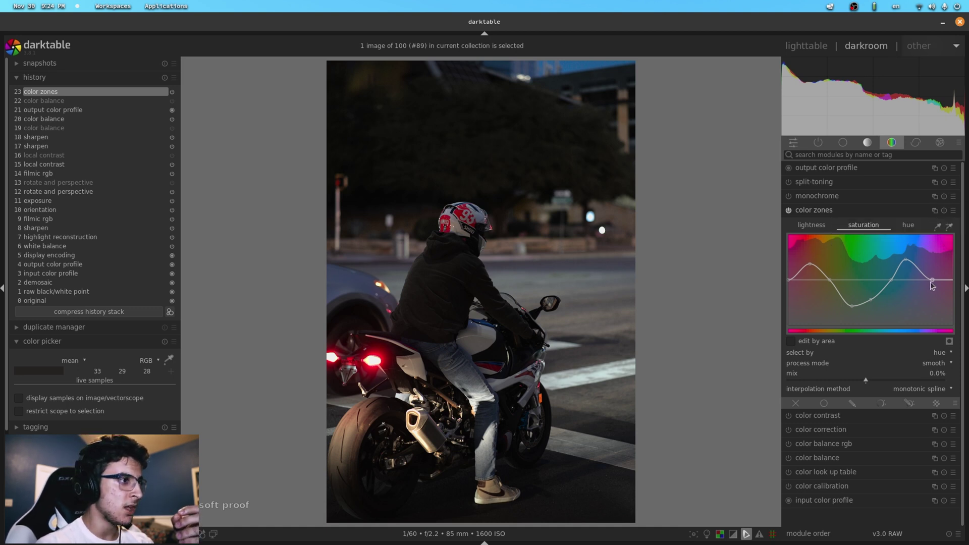
# Fine-tune the saturation curve by lowering magenta slightly, lifting orange a little more and smoothing the dip between green and aqua.
pyautogui.moveTo(936, 286)
pyautogui.mouseDown()
pyautogui.moveTo(937, 302)
pyautogui.moveTo(933, 283)
pyautogui.mouseUp()
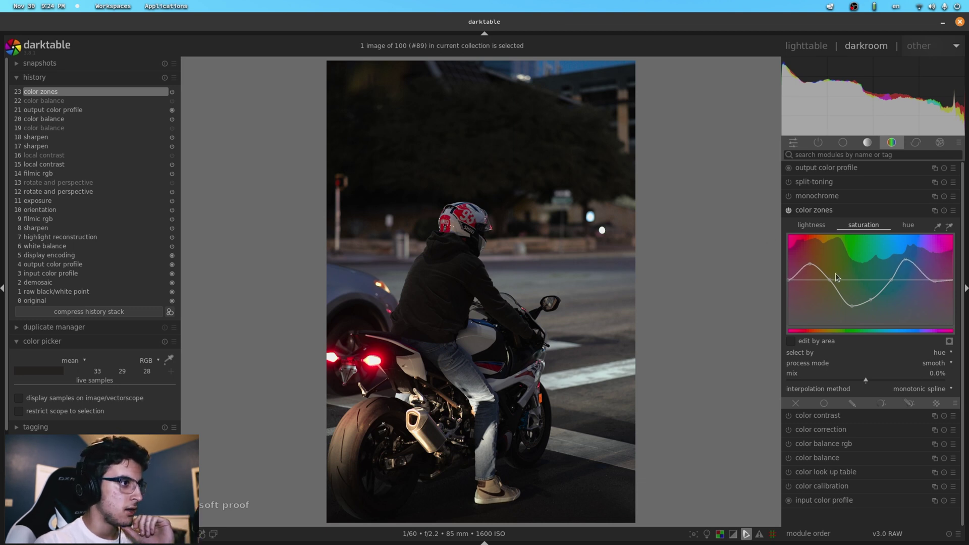
pyautogui.scroll(-2, 830, 282)
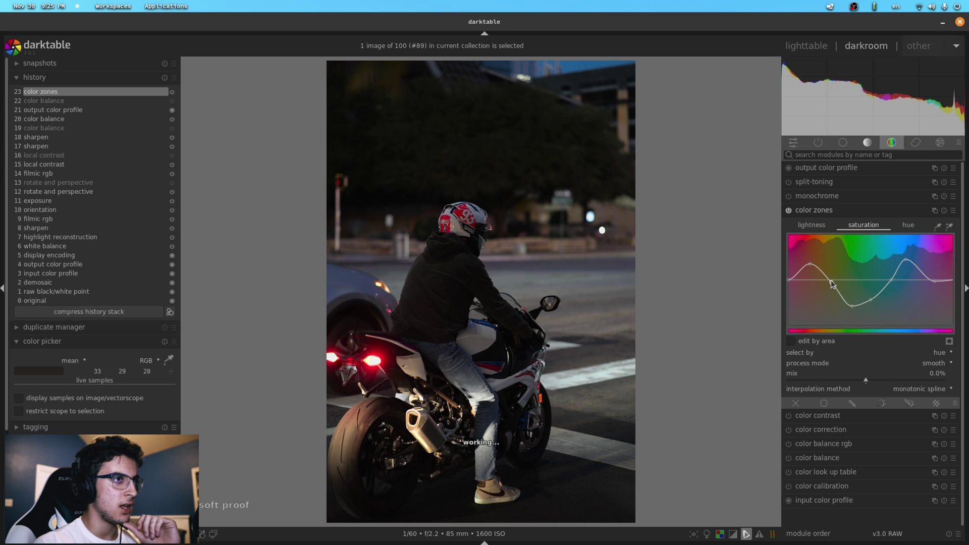
pyautogui.scroll(2, 830, 282)
pyautogui.moveTo(810, 264); pyautogui.dragTo(811, 260)
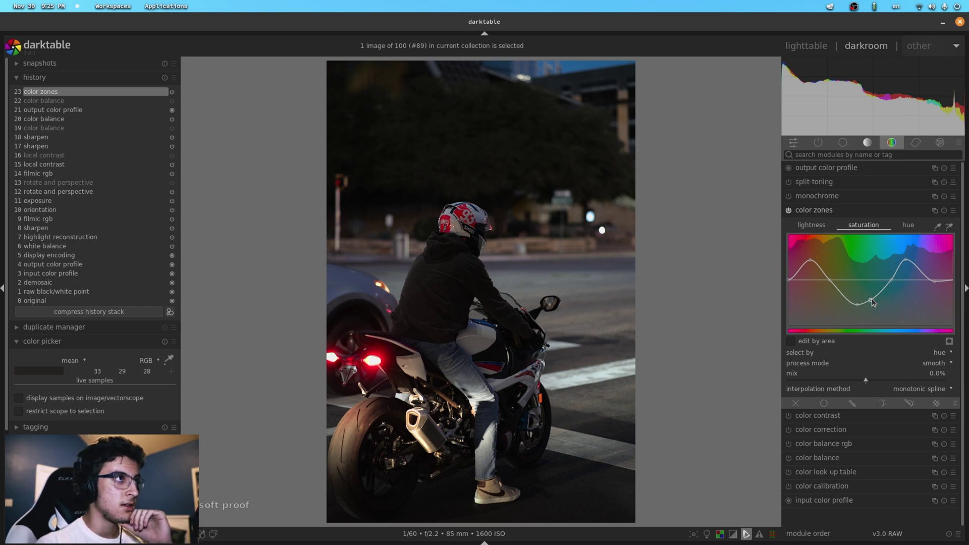
pyautogui.moveTo(871, 299); pyautogui.dragTo(868, 299)
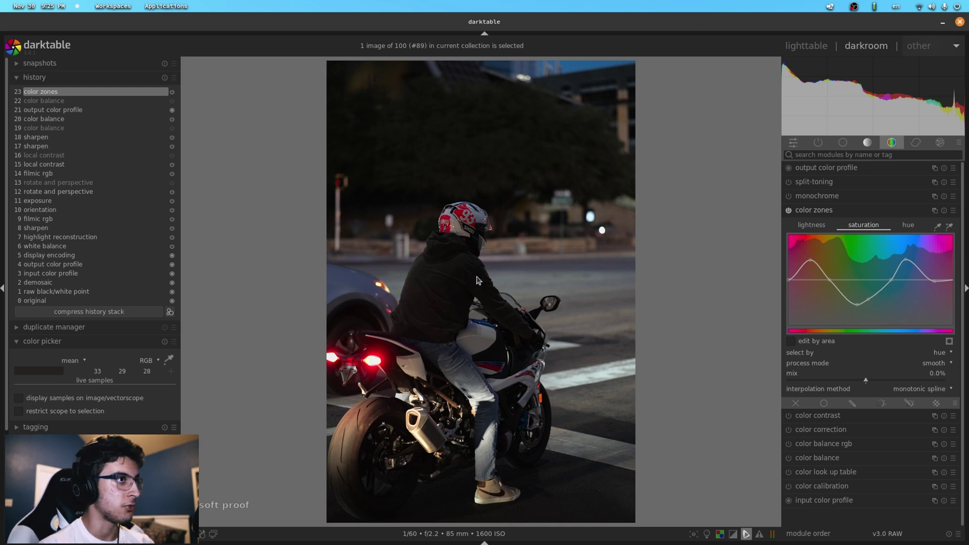
# Examine the helmet, hoodie and motorcycle close up and in wider view with the adjusted colors.
pyautogui.scroll(3, 465, 215)
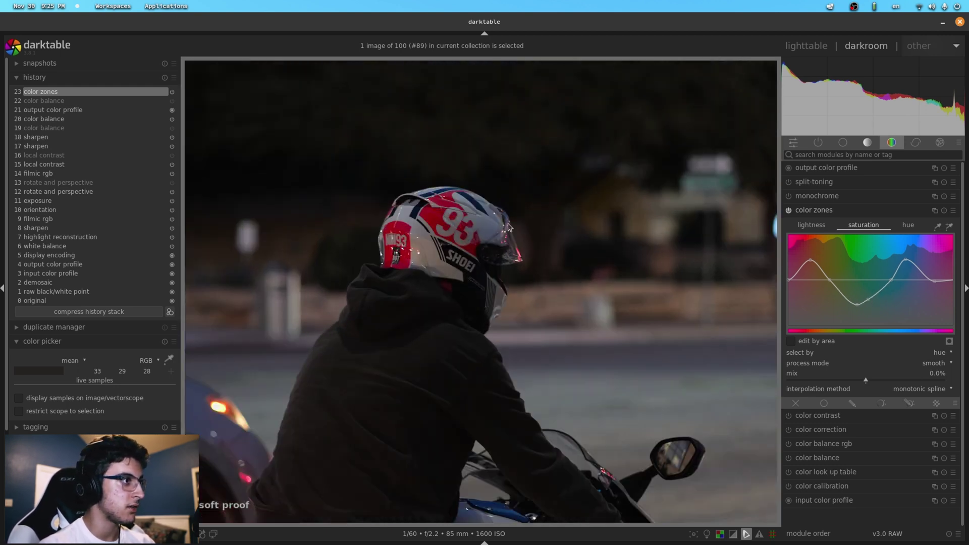
pyautogui.scroll(-3, 509, 227)
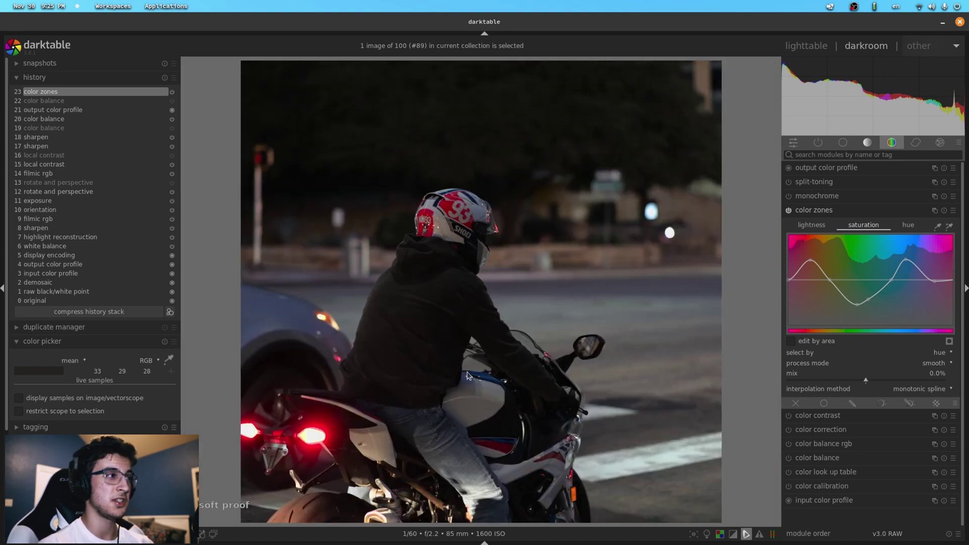
pyautogui.scroll(2, 439, 334)
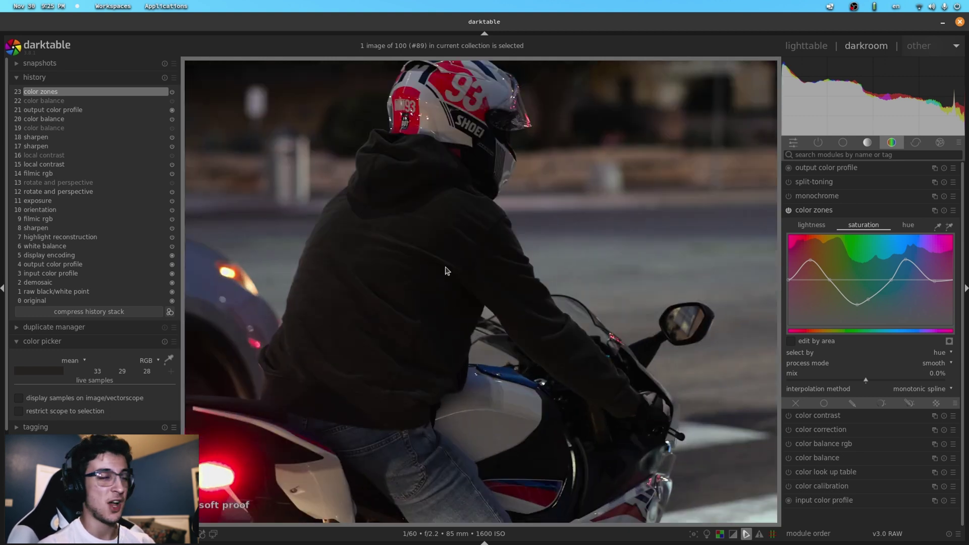
pyautogui.scroll(-2, 446, 270)
pyautogui.scroll(3, 450, 253)
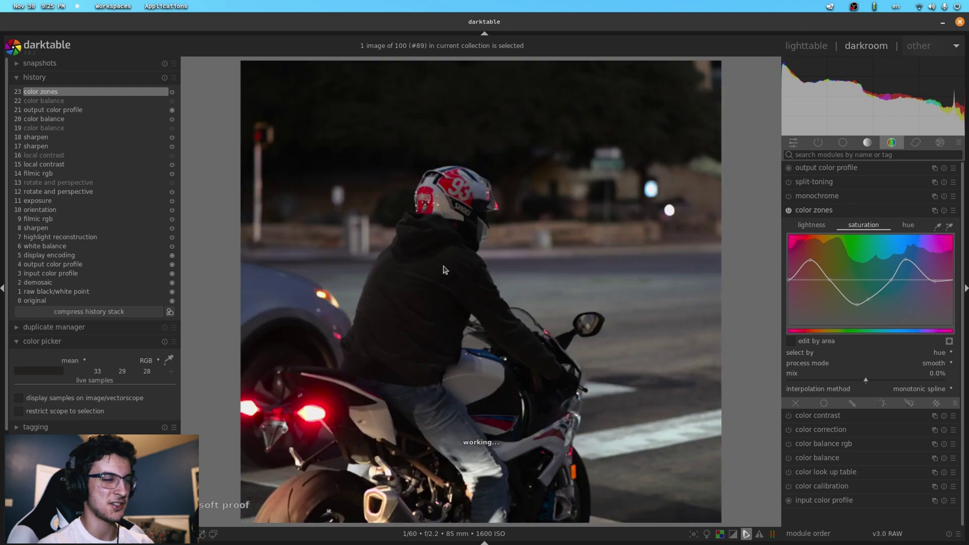
pyautogui.scroll(-2, 489, 237)
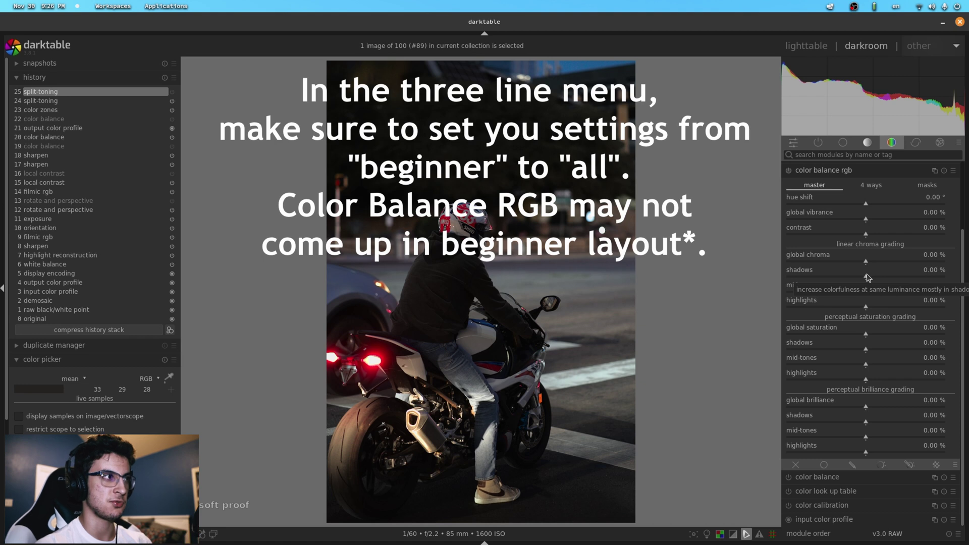
# In color balance rgb, set the shadows to 0.13% chroma, -0.12% saturation and 0.18% brilliance.
pyautogui.moveTo(867, 277)
pyautogui.mouseDown()
pyautogui.moveTo(956, 281)
pyautogui.moveTo(853, 278)
pyautogui.moveTo(867, 278)
pyautogui.mouseUp()
pyautogui.moveTo(867, 349)
pyautogui.mouseDown()
pyautogui.moveTo(944, 352)
pyautogui.moveTo(793, 347)
pyautogui.moveTo(876, 343)
pyautogui.moveTo(866, 347)
pyautogui.mouseUp()
pyautogui.moveTo(868, 424); pyautogui.dragTo(868, 426)
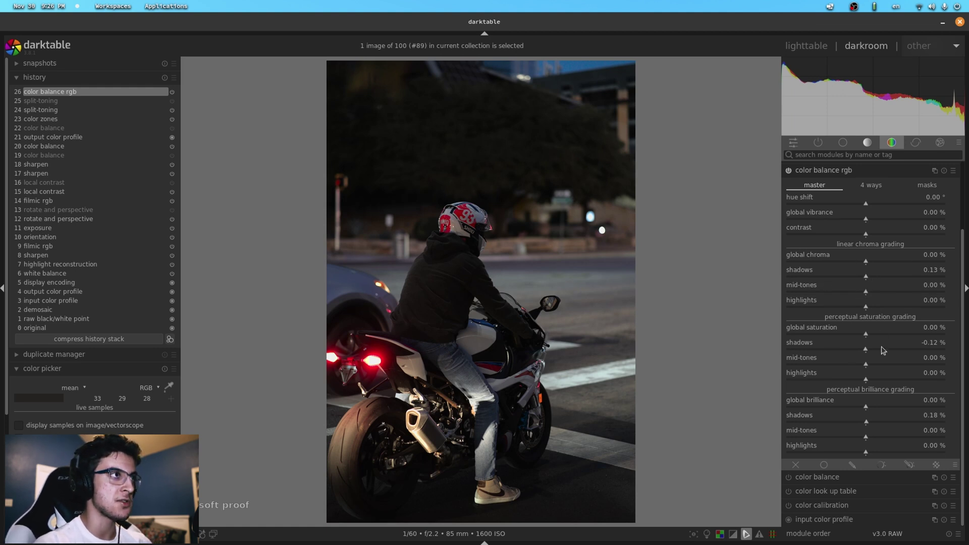
# Try a perceptual saturation of 25% in the shadows and check the sky and helmet close up.
pyautogui.moveTo(882, 350); pyautogui.dragTo(958, 354)
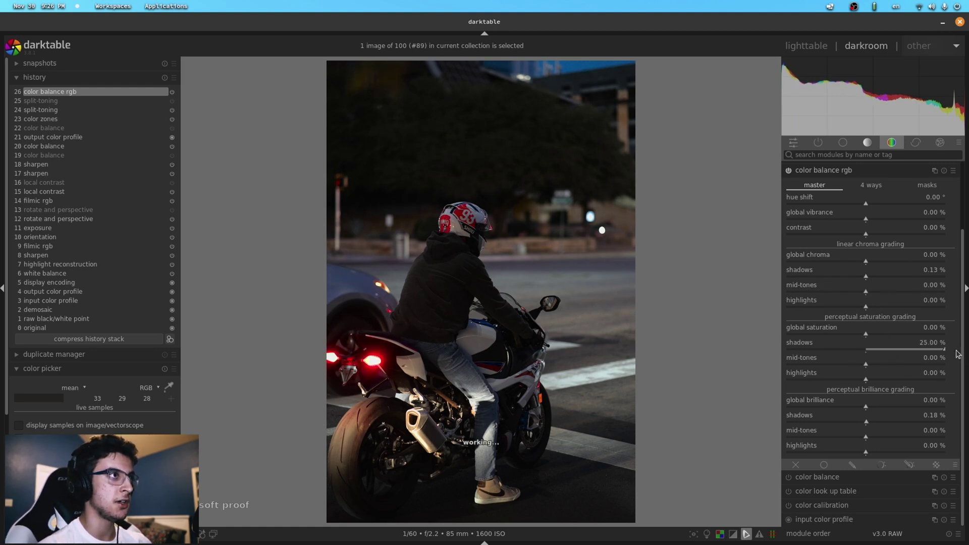
pyautogui.middleClick(569, 87)
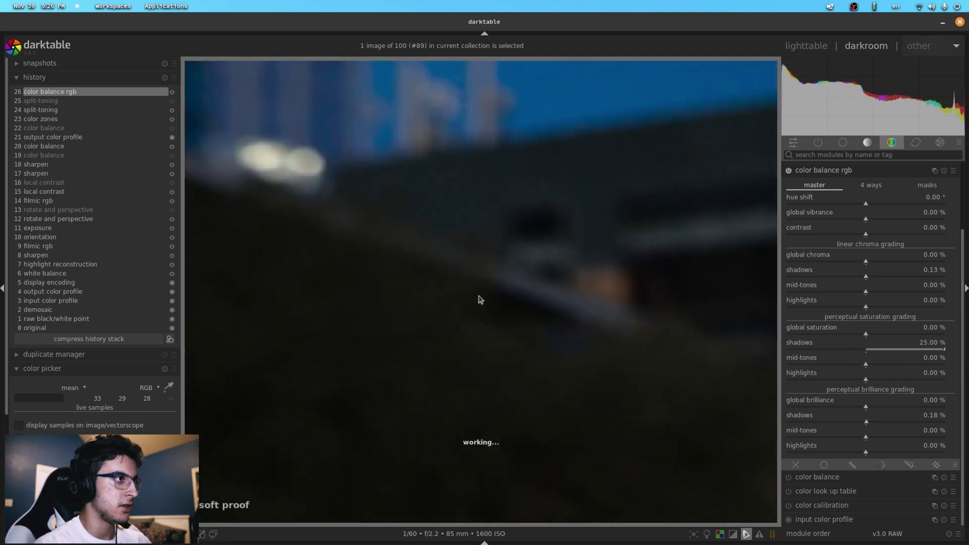
pyautogui.middleClick(456, 385)
pyautogui.middleClick(473, 183)
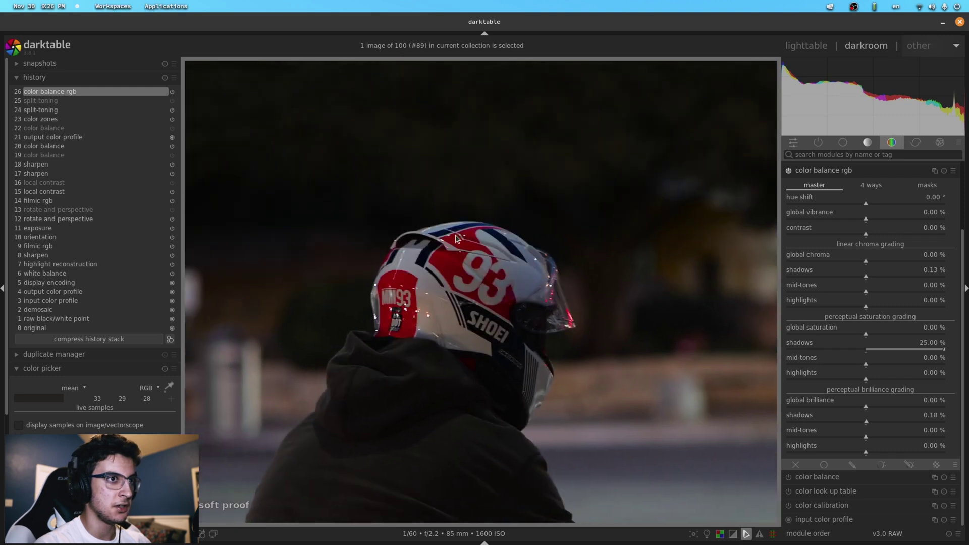
# Try shadow saturation values from -21.18% to 5.11% while checking the helmet, hoodie and motorcycle.
pyautogui.moveTo(920, 352); pyautogui.dragTo(785, 315)
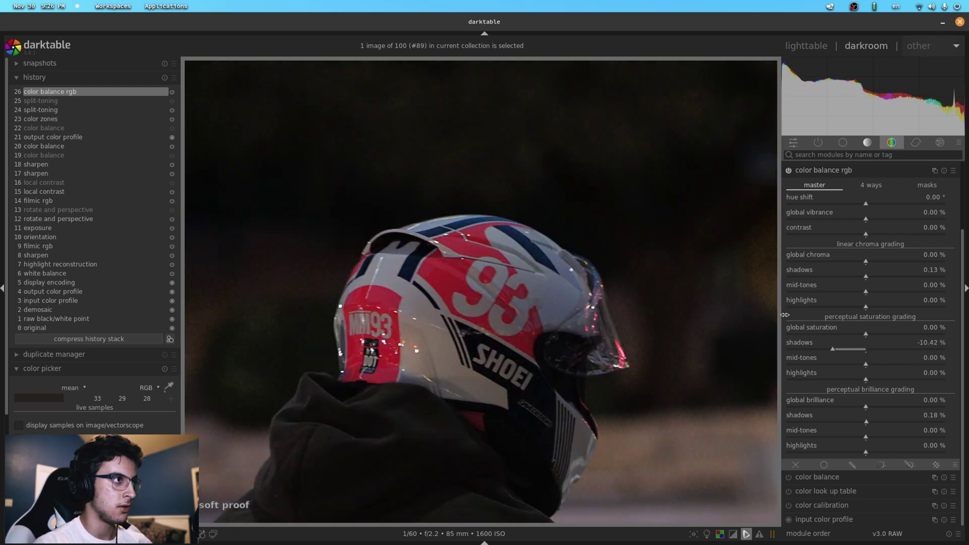
pyautogui.moveTo(835, 357); pyautogui.dragTo(888, 351)
pyautogui.scroll(-1, 510, 363)
pyautogui.moveTo(474, 490); pyautogui.dragTo(610, 441)
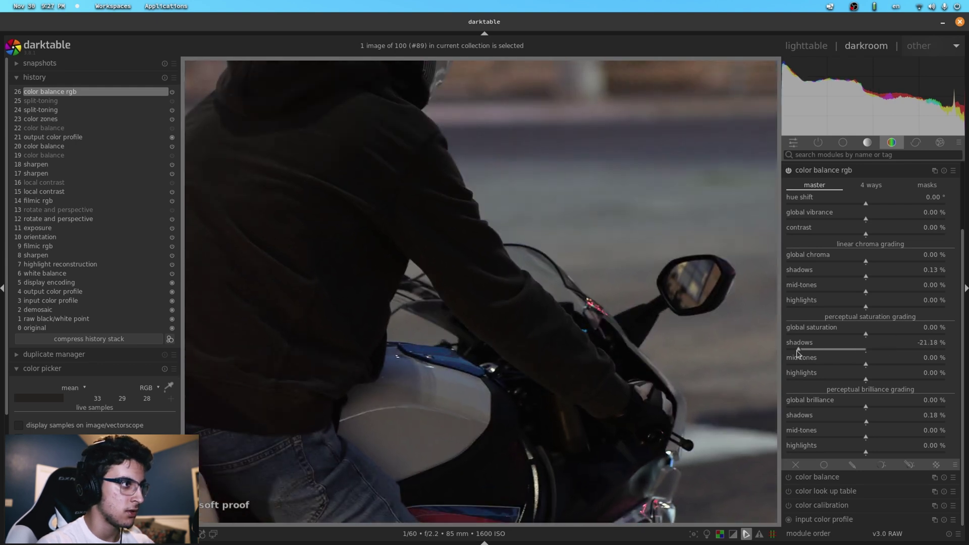
pyautogui.moveTo(890, 350); pyautogui.dragTo(882, 349)
pyautogui.scroll(-2, 565, 412)
pyautogui.scroll(-1, 565, 412)
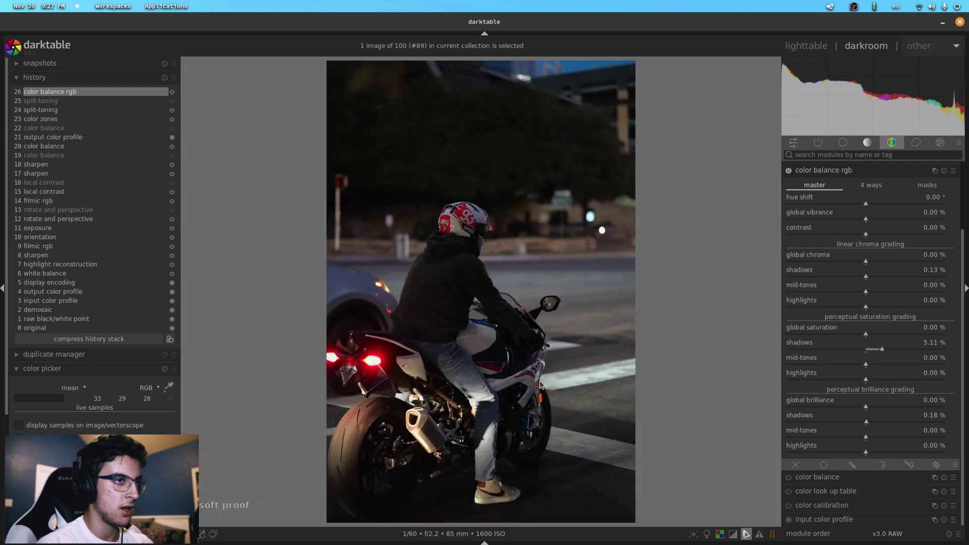
# Reset the shadow saturation to 0% and set perceptual saturation to 5.56% for mid-tones and -7.74% for highlights.
pyautogui.moveTo(876, 350)
pyautogui.mouseDown()
pyautogui.moveTo(904, 381)
pyautogui.moveTo(944, 382)
pyautogui.moveTo(769, 369)
pyautogui.moveTo(845, 380)
pyautogui.moveTo(848, 345)
pyautogui.moveTo(805, 337)
pyautogui.moveTo(857, 339)
pyautogui.mouseUp()
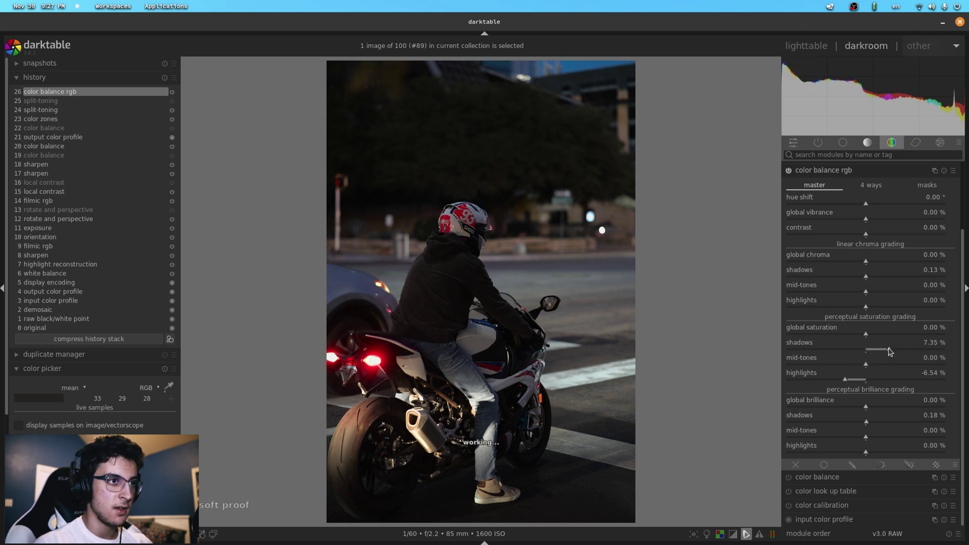
pyautogui.doubleClick(873, 355)
pyautogui.moveTo(876, 381); pyautogui.dragTo(842, 384)
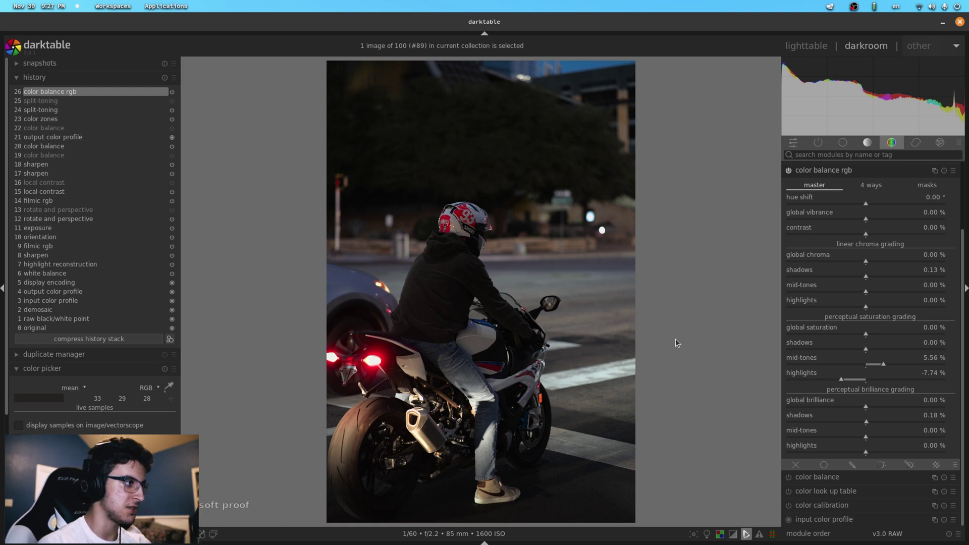
pyautogui.scroll(5, 424, 341)
pyautogui.scroll(-5, 424, 341)
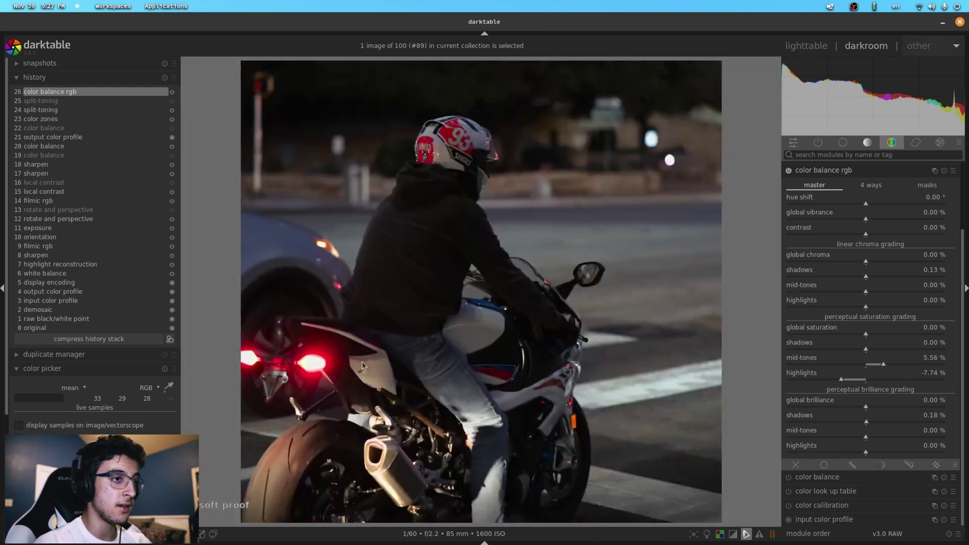
# Set the perceptual brilliance to -11.47% for highlights and -0.12% for shadows.
pyautogui.moveTo(865, 452); pyautogui.dragTo(820, 450)
pyautogui.moveTo(818, 446); pyautogui.dragTo(829, 450)
pyautogui.moveTo(868, 423)
pyautogui.mouseDown()
pyautogui.moveTo(881, 425)
pyautogui.moveTo(866, 427)
pyautogui.mouseUp()
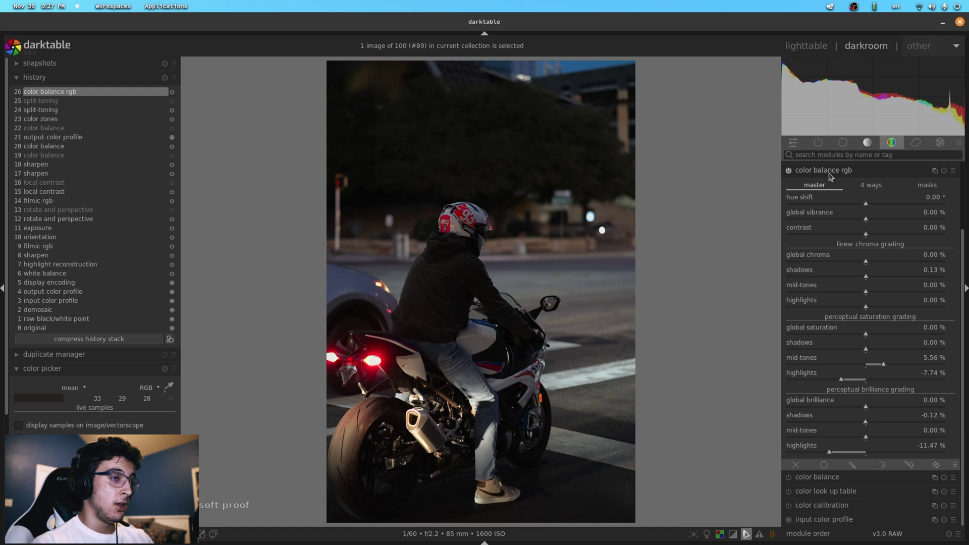
# In the 4 ways grading, set shadows lift to hue 228.64° and chroma 9.65%, and highlights gain to hue 36.10° and chroma 1.89%.
pyautogui.click(871, 186)
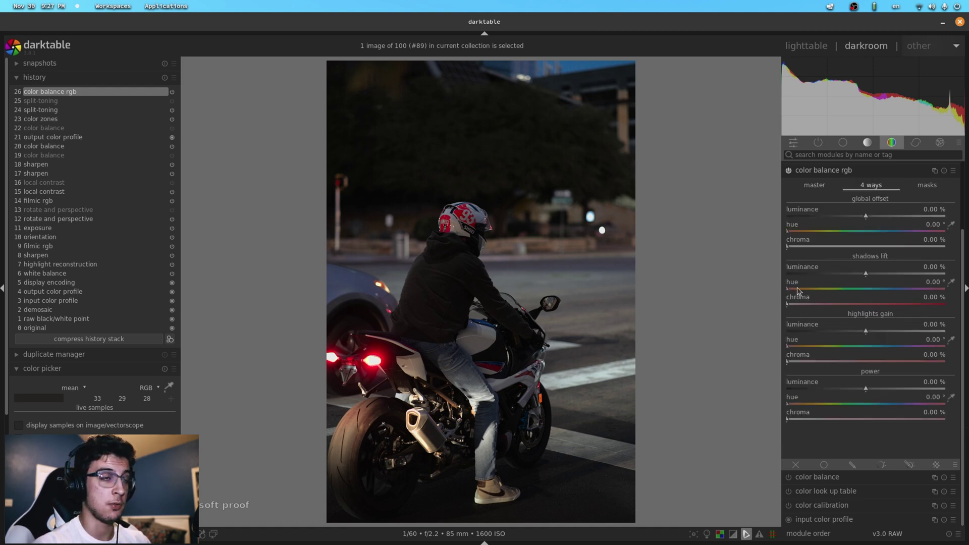
pyautogui.moveTo(798, 290)
pyautogui.mouseDown()
pyautogui.moveTo(855, 289)
pyautogui.moveTo(852, 301)
pyautogui.moveTo(889, 302)
pyautogui.moveTo(803, 302)
pyautogui.moveTo(811, 305)
pyautogui.mouseUp()
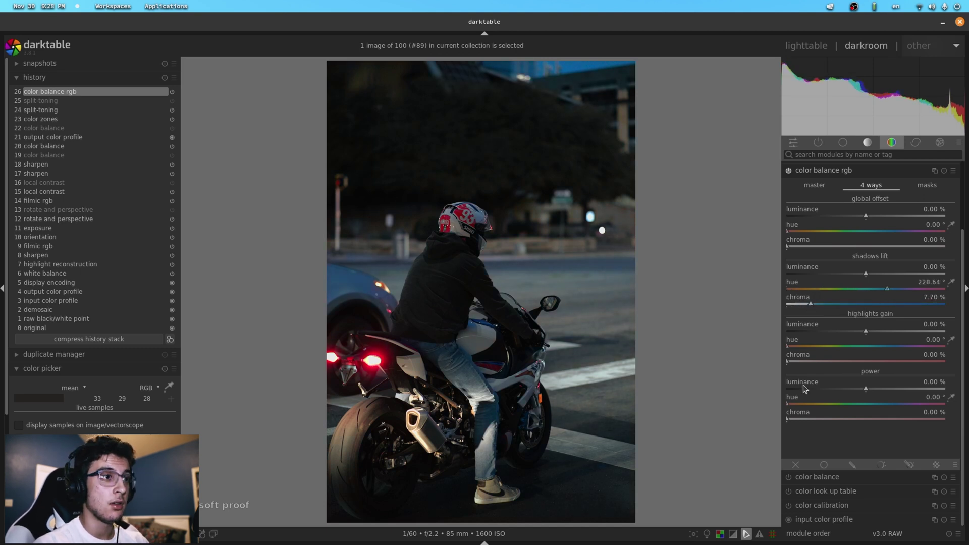
pyautogui.moveTo(822, 346)
pyautogui.mouseDown()
pyautogui.moveTo(832, 347)
pyautogui.moveTo(802, 347)
pyautogui.moveTo(824, 362)
pyautogui.moveTo(878, 362)
pyautogui.mouseUp()
pyautogui.moveTo(812, 304)
pyautogui.mouseDown()
pyautogui.moveTo(878, 305)
pyautogui.moveTo(826, 302)
pyautogui.mouseUp()
pyautogui.moveTo(872, 357); pyautogui.dragTo(805, 358)
pyautogui.moveTo(824, 304); pyautogui.dragTo(817, 305)
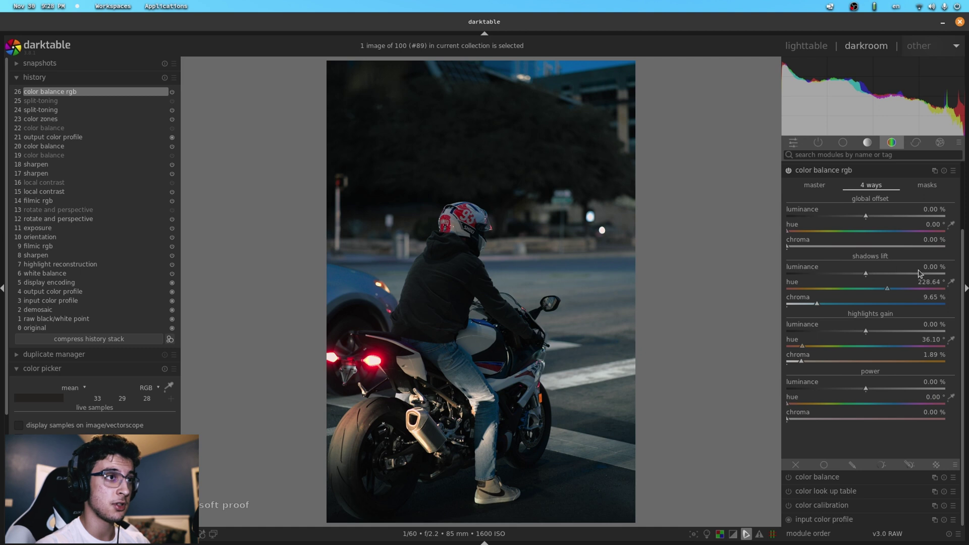
# Compare the photo with and without the color balance rgb grading, leaving the module enabled.
pyautogui.scroll(3, 844, 259)
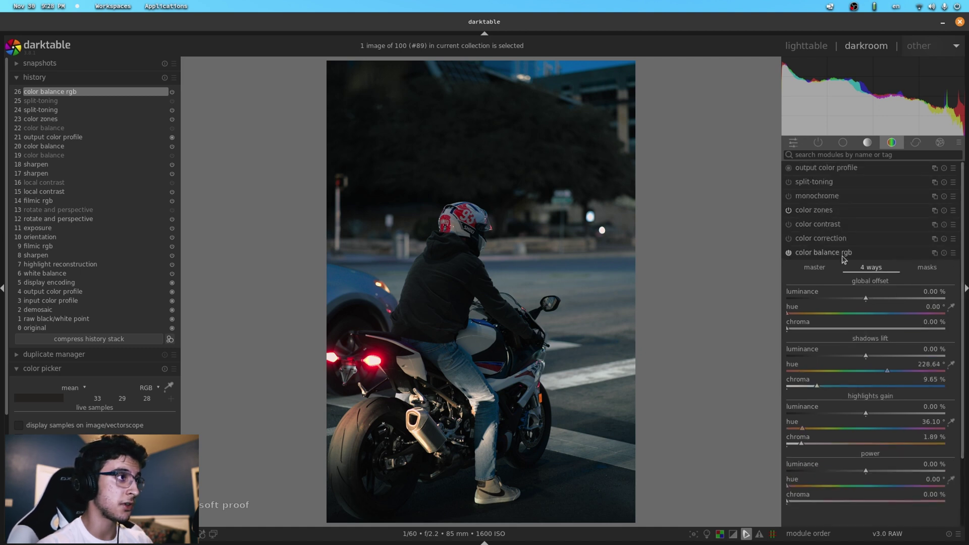
pyautogui.click(795, 254)
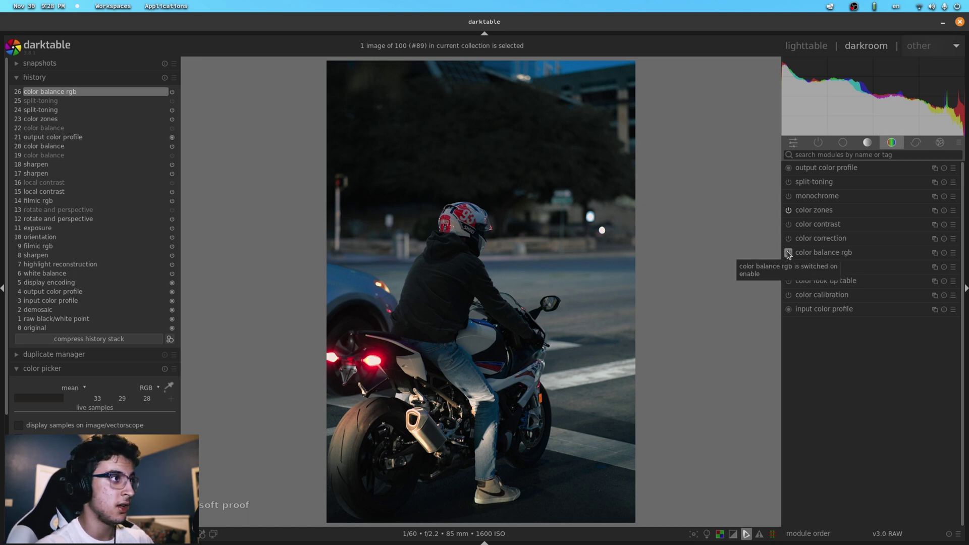
pyautogui.click(788, 253)
pyautogui.click(789, 253)
pyautogui.click(788, 253)
pyautogui.click(788, 253)
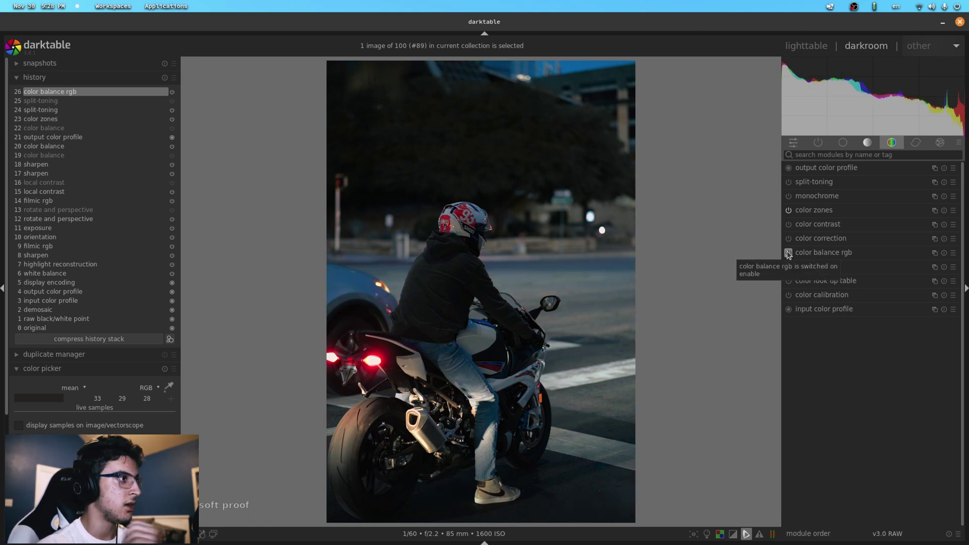
pyautogui.click(788, 253)
pyautogui.click(789, 253)
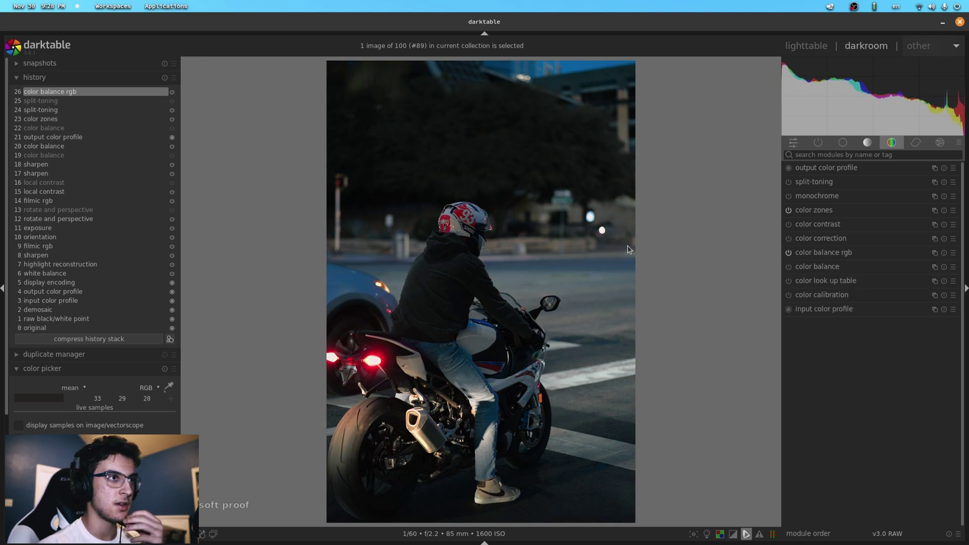
# Shift the shadows lift to hue 208.20° with 10.24% chroma and check the resulting photo.
pyautogui.click(838, 256)
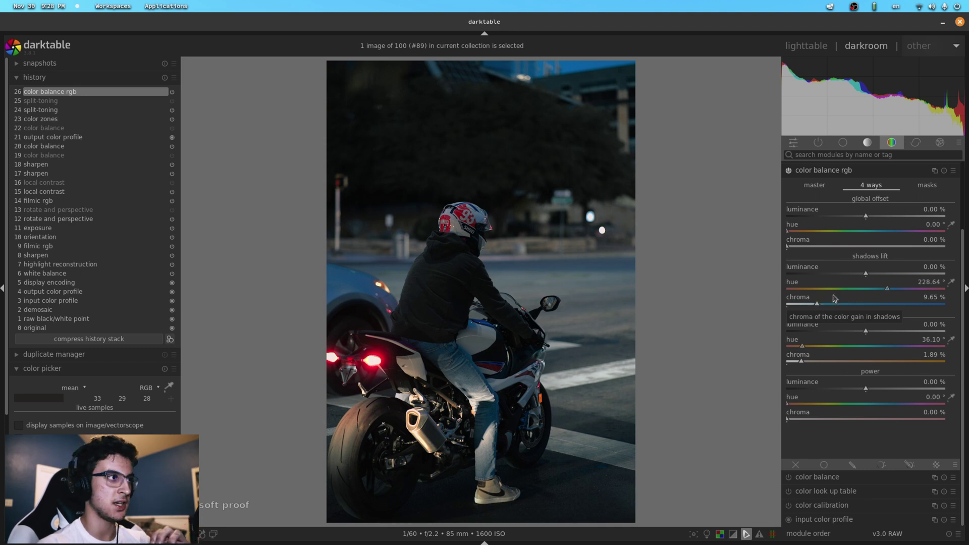
pyautogui.moveTo(822, 307)
pyautogui.mouseDown()
pyautogui.moveTo(836, 305)
pyautogui.moveTo(799, 300)
pyautogui.moveTo(836, 306)
pyautogui.moveTo(823, 302)
pyautogui.mouseUp()
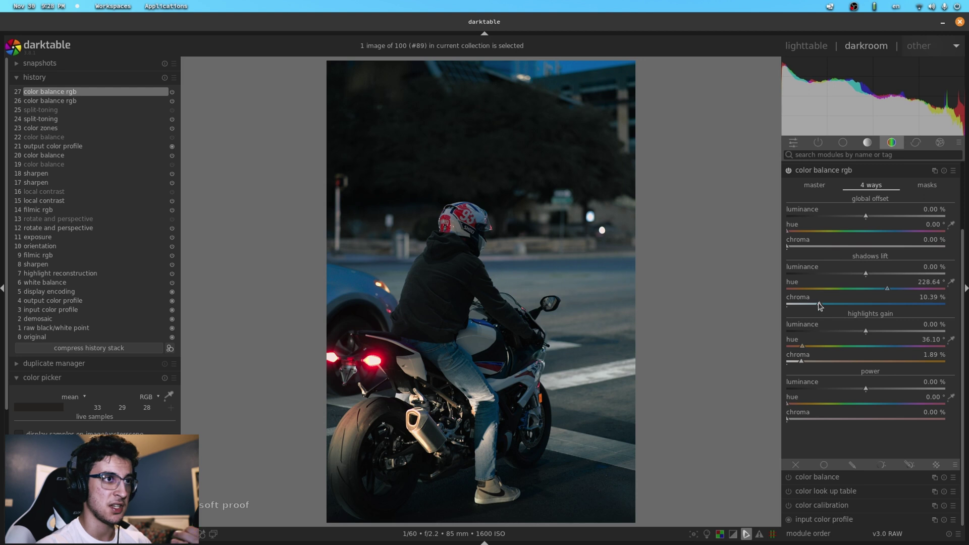
pyautogui.moveTo(876, 294)
pyautogui.mouseDown()
pyautogui.moveTo(916, 289)
pyautogui.moveTo(855, 290)
pyautogui.moveTo(911, 286)
pyautogui.moveTo(880, 287)
pyautogui.mouseUp()
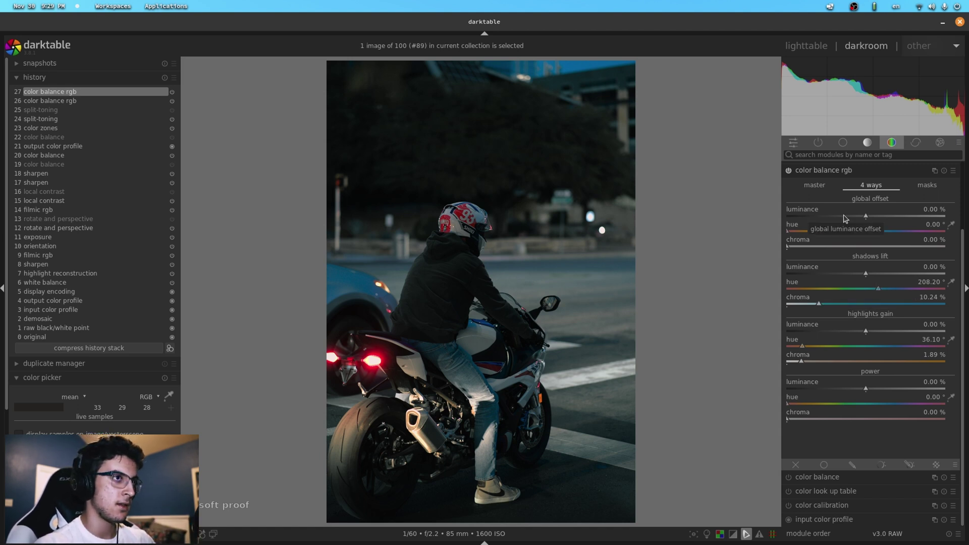
pyautogui.click(882, 171)
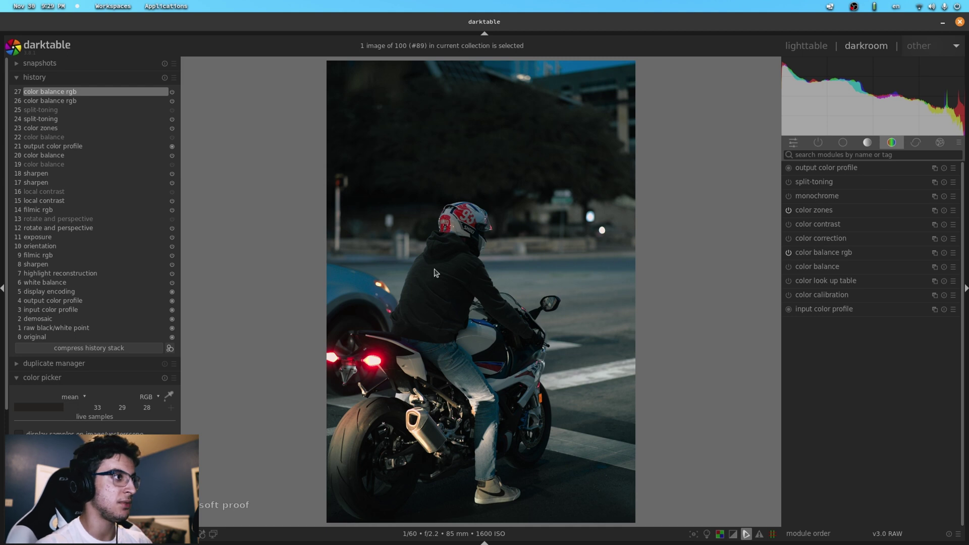
pyautogui.middleClick(483, 277)
pyautogui.middleClick(502, 250)
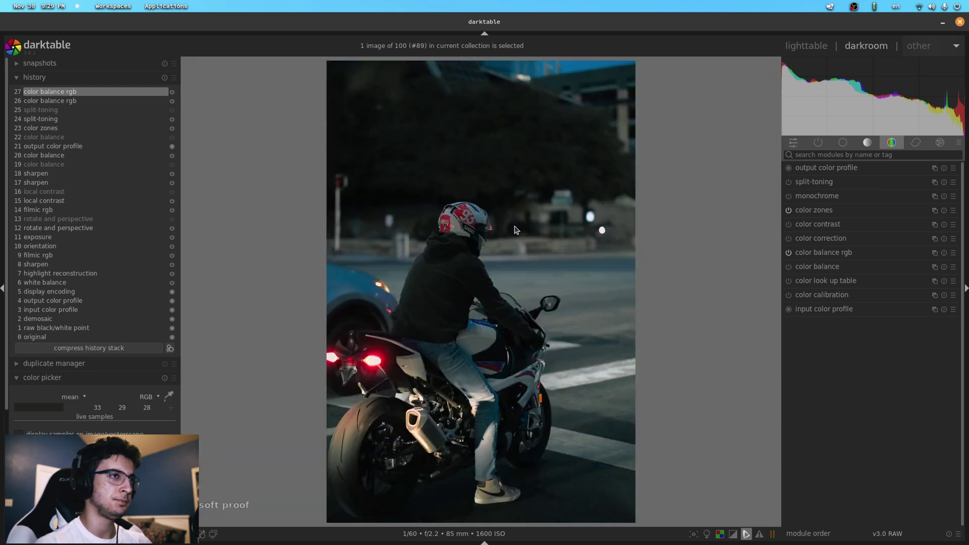
# Enable the tone curve, add a shadow node and a highlight node, and move the shadow node slightly up along the diagonal.
pyautogui.click(865, 143)
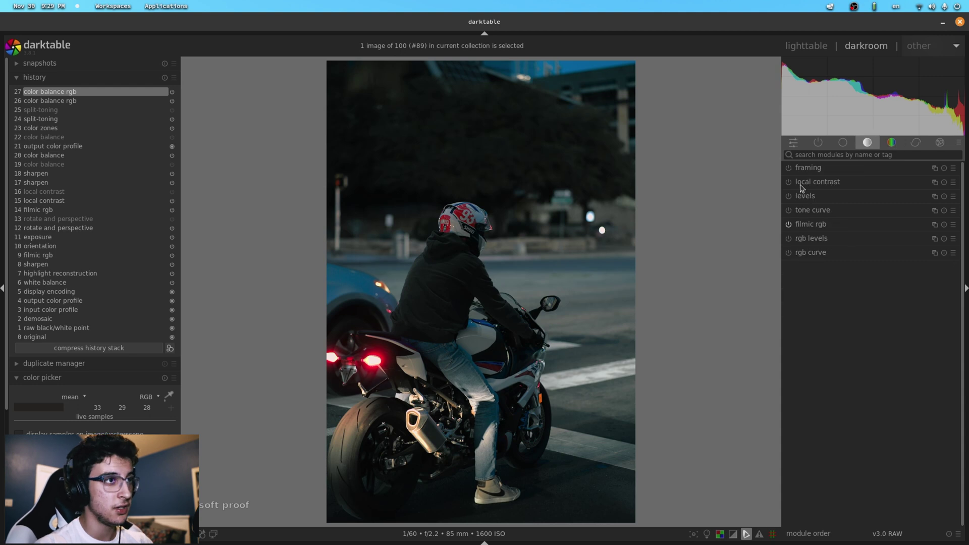
pyautogui.click(790, 211)
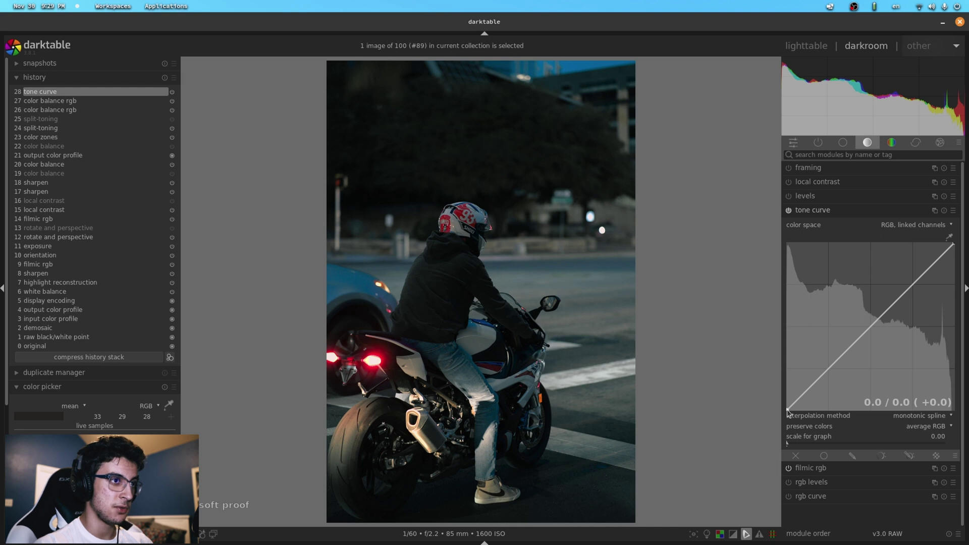
pyautogui.click(829, 367)
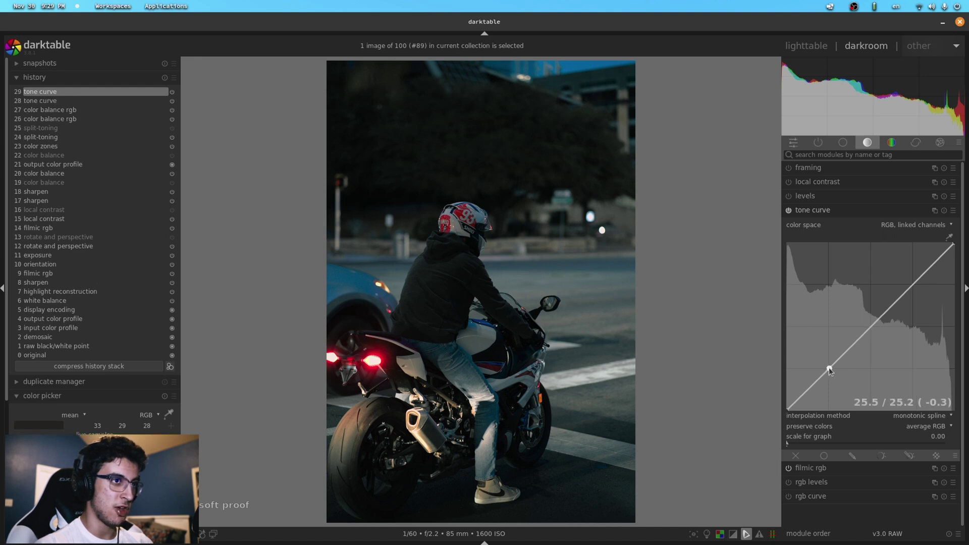
pyautogui.click(907, 290)
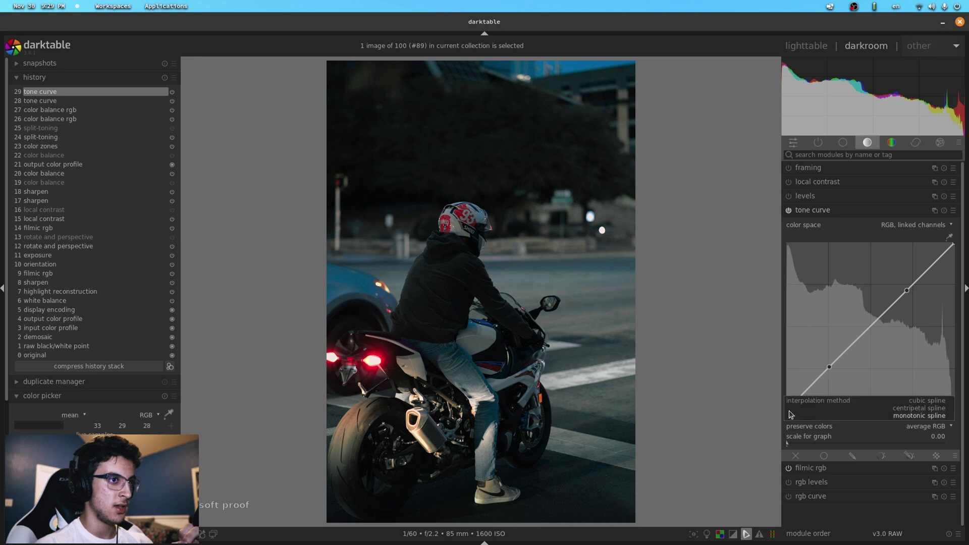
pyautogui.moveTo(829, 368)
pyautogui.mouseDown()
pyautogui.moveTo(826, 329)
pyautogui.moveTo(841, 377)
pyautogui.moveTo(840, 356)
pyautogui.mouseUp()
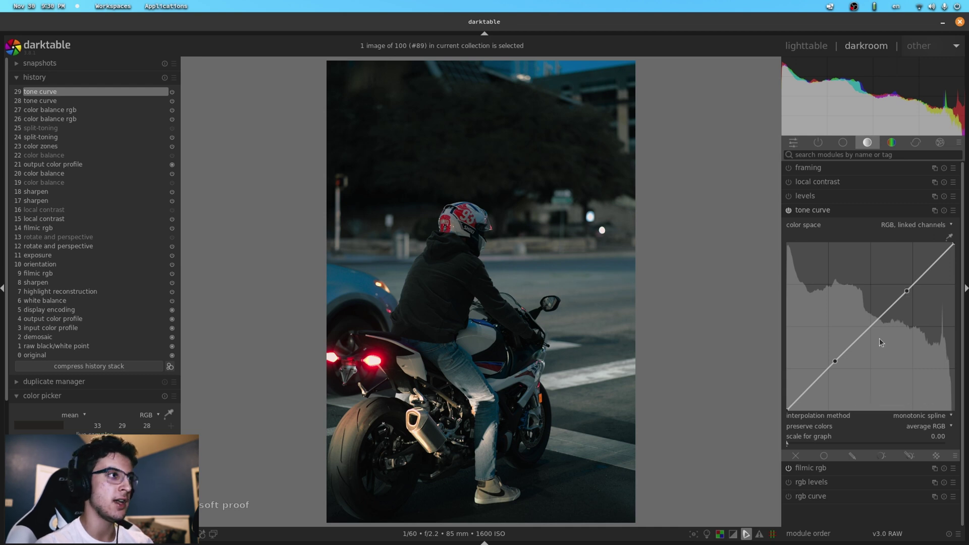
pyautogui.moveTo(832, 360)
pyautogui.mouseDown()
pyautogui.moveTo(830, 323)
pyautogui.moveTo(837, 368)
pyautogui.moveTo(838, 309)
pyautogui.moveTo(835, 358)
pyautogui.mouseUp()
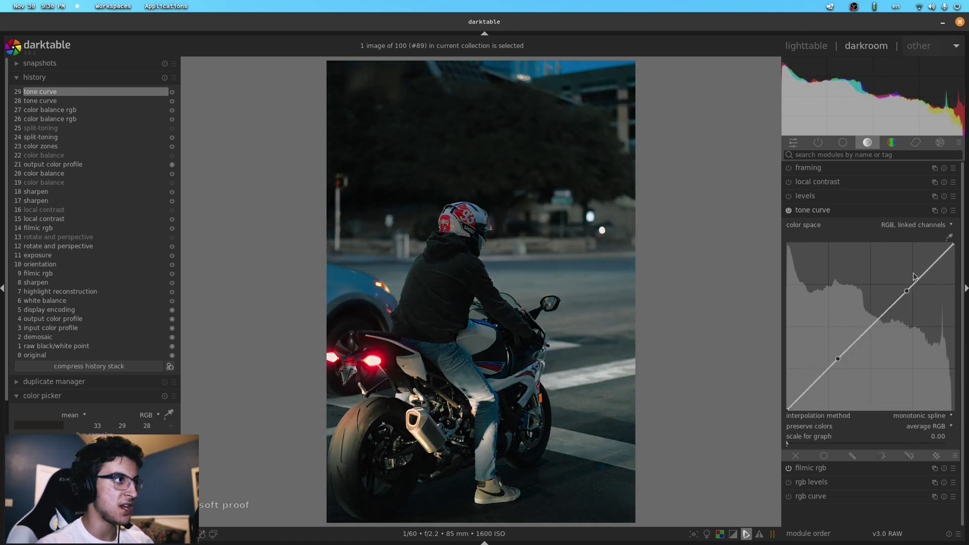
# Try lowering the tone curve's white point slightly and pulling the highlight node down to 90.3 / 46.3.
pyautogui.moveTo(953, 246)
pyautogui.mouseDown()
pyautogui.moveTo(968, 313)
pyautogui.moveTo(965, 270)
pyautogui.moveTo(938, 278)
pyautogui.moveTo(954, 253)
pyautogui.moveTo(961, 283)
pyautogui.moveTo(942, 299)
pyautogui.moveTo(958, 250)
pyautogui.mouseUp()
pyautogui.scroll(3, 376, 365)
pyautogui.rightClick(946, 255)
pyautogui.moveTo(908, 290); pyautogui.dragTo(938, 335)
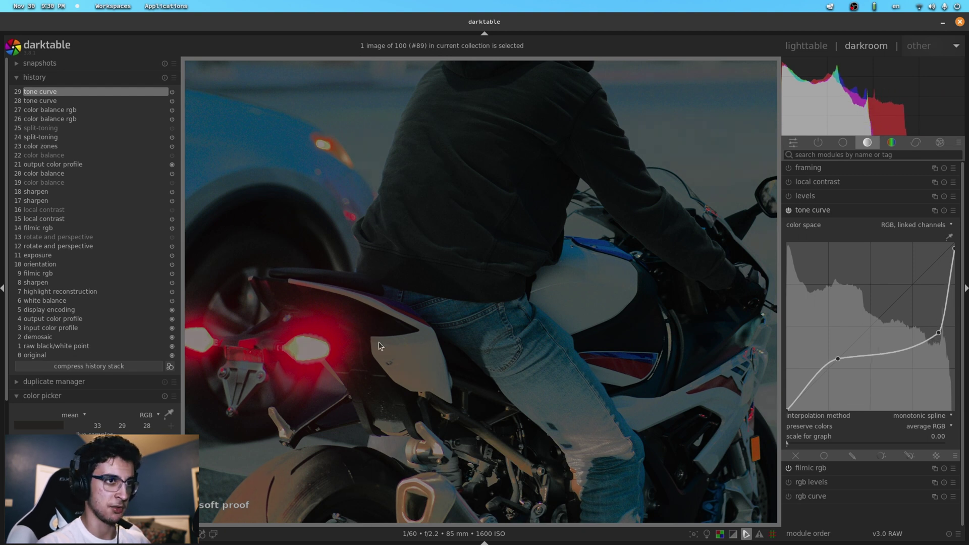
pyautogui.middleClick(514, 276)
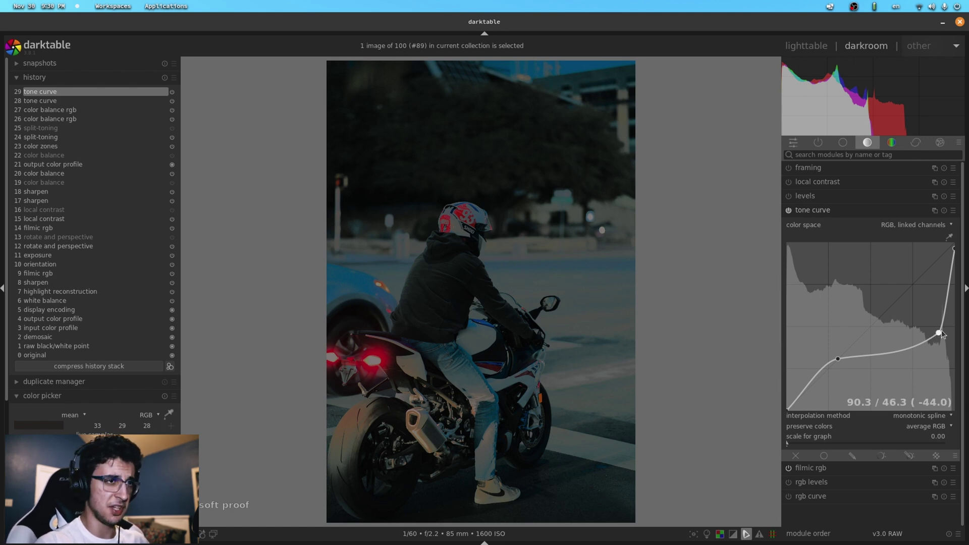
# Return the tone curve's highlight node to the diagonal and its white point to full brightness.
pyautogui.moveTo(942, 332); pyautogui.dragTo(919, 284)
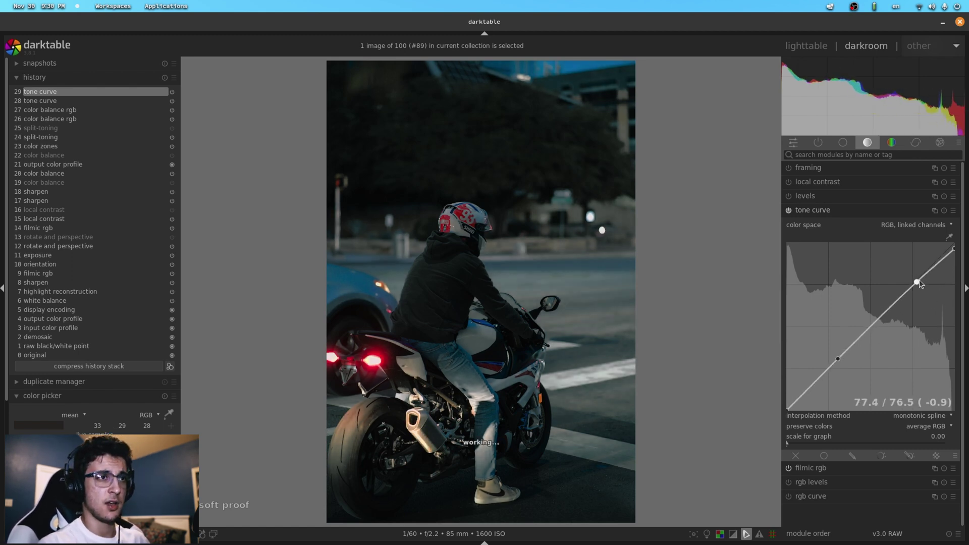
pyautogui.moveTo(955, 252); pyautogui.dragTo(954, 244)
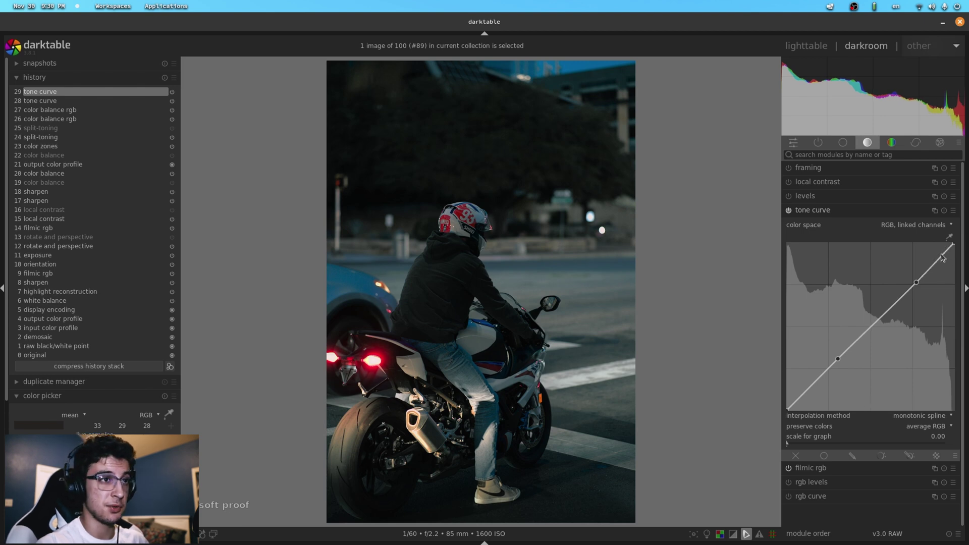
pyautogui.moveTo(916, 282); pyautogui.dragTo(906, 292)
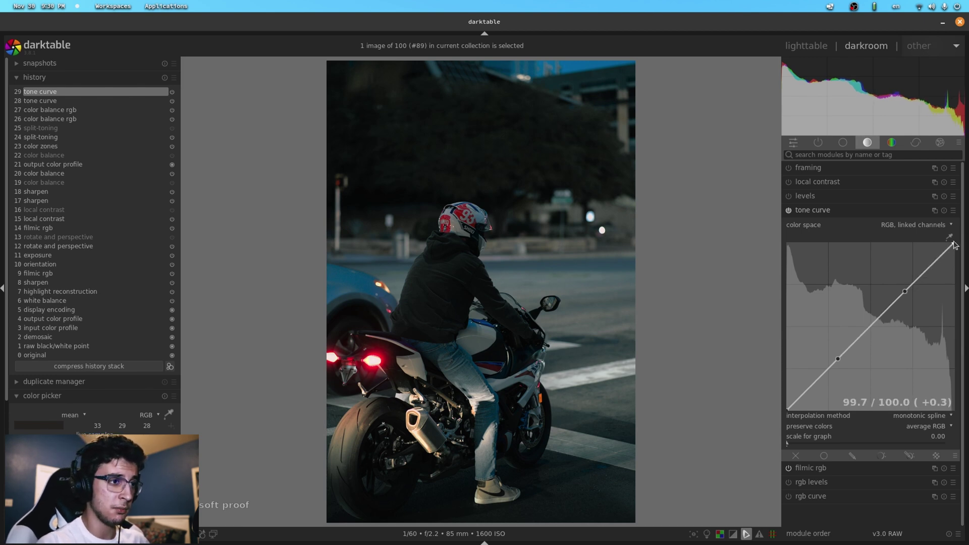
# Try raising the tone curve's black point to 5.6, return it to 0.0, and lower the white point slightly.
pyautogui.moveTo(788, 406); pyautogui.dragTo(788, 410)
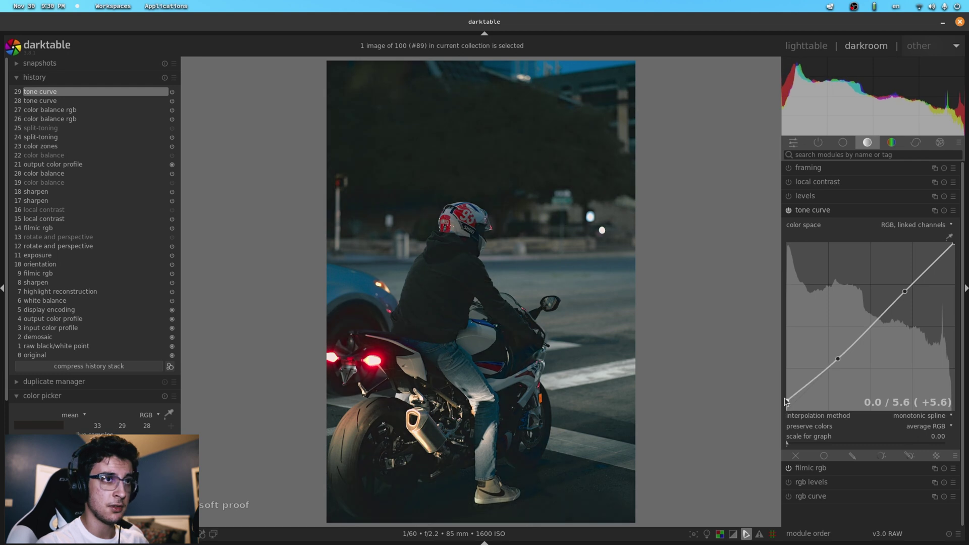
pyautogui.moveTo(954, 245); pyautogui.dragTo(958, 254)
pyautogui.moveTo(966, 312); pyautogui.dragTo(964, 335)
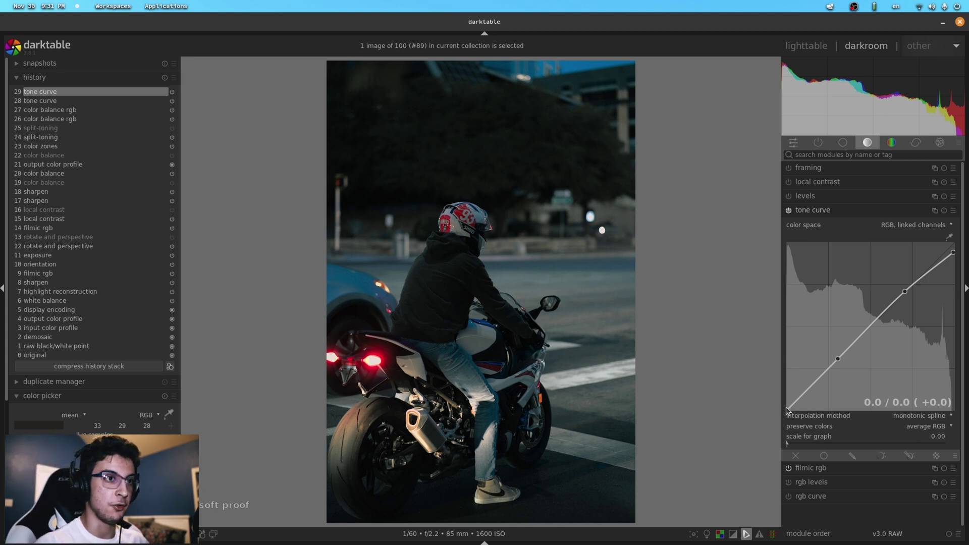
# Raise the tone curve's black point slightly and form an S-curve, lowering the shadow node and lifting the highlight node to about 64.1 / 76.2.
pyautogui.moveTo(789, 410); pyautogui.dragTo(762, 382)
pyautogui.moveTo(757, 343); pyautogui.dragTo(424, 465)
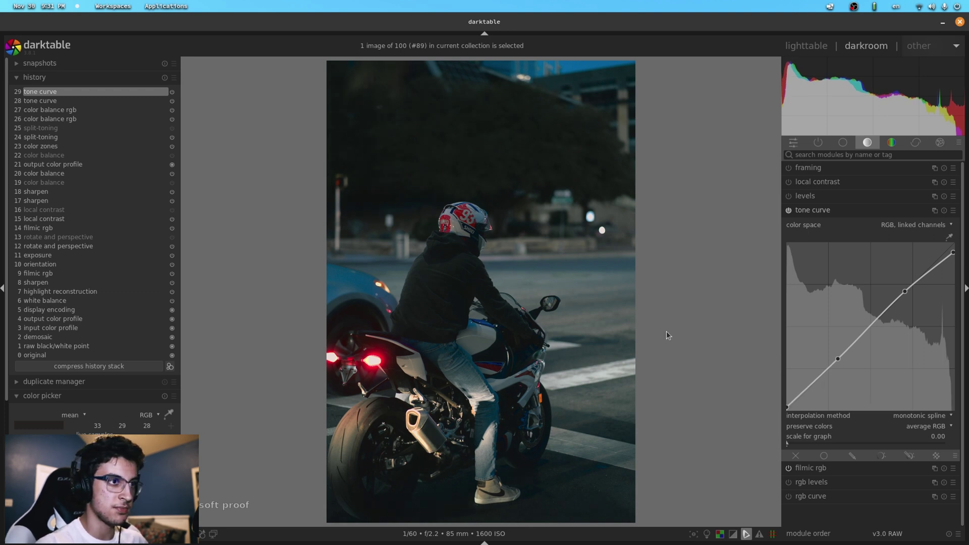
pyautogui.moveTo(840, 358)
pyautogui.mouseDown()
pyautogui.moveTo(847, 366)
pyautogui.moveTo(836, 338)
pyautogui.moveTo(847, 365)
pyautogui.mouseUp()
pyautogui.moveTo(905, 293)
pyautogui.mouseDown()
pyautogui.moveTo(896, 287)
pyautogui.moveTo(898, 296)
pyautogui.mouseUp()
pyautogui.moveTo(852, 362); pyautogui.dragTo(846, 361)
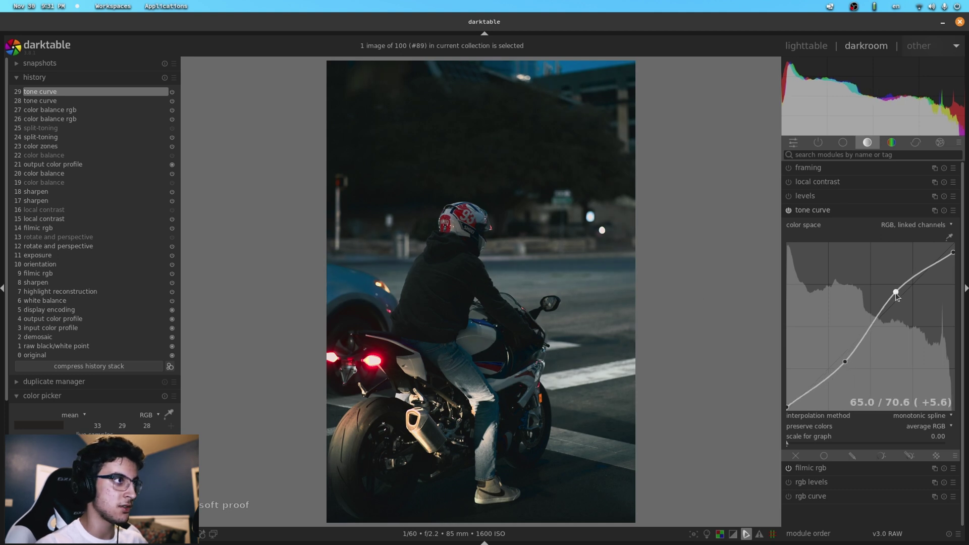
pyautogui.moveTo(898, 295)
pyautogui.mouseDown()
pyautogui.moveTo(897, 269)
pyautogui.moveTo(895, 283)
pyautogui.mouseUp()
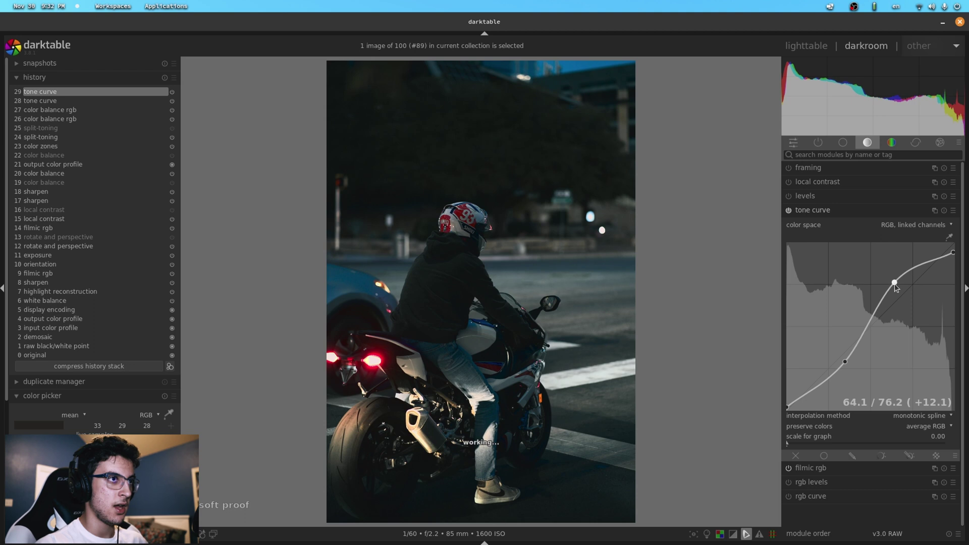
pyautogui.click(810, 211)
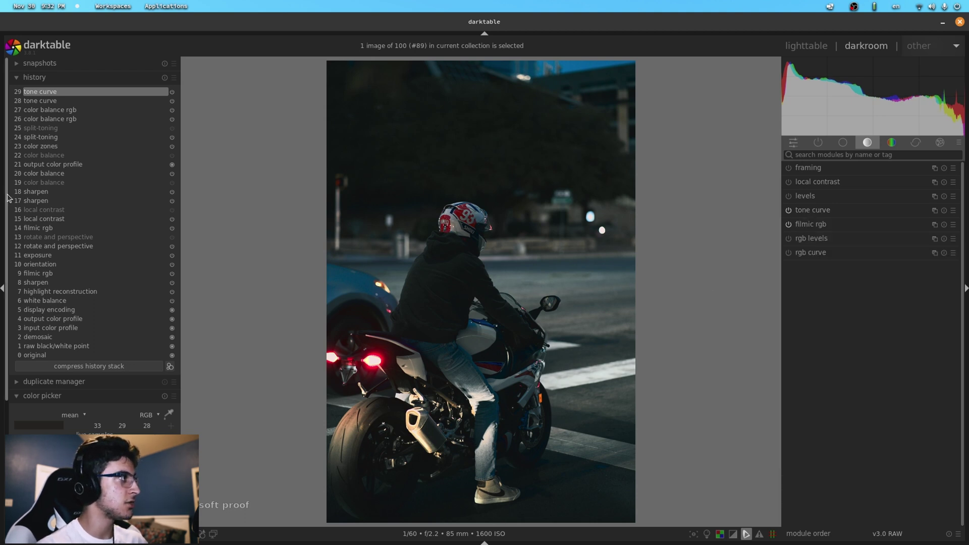
# Take a snapshot of the exposure stage at history step 11, return to the latest tone curve step and display the snapshot for comparison.
pyautogui.click(30, 63)
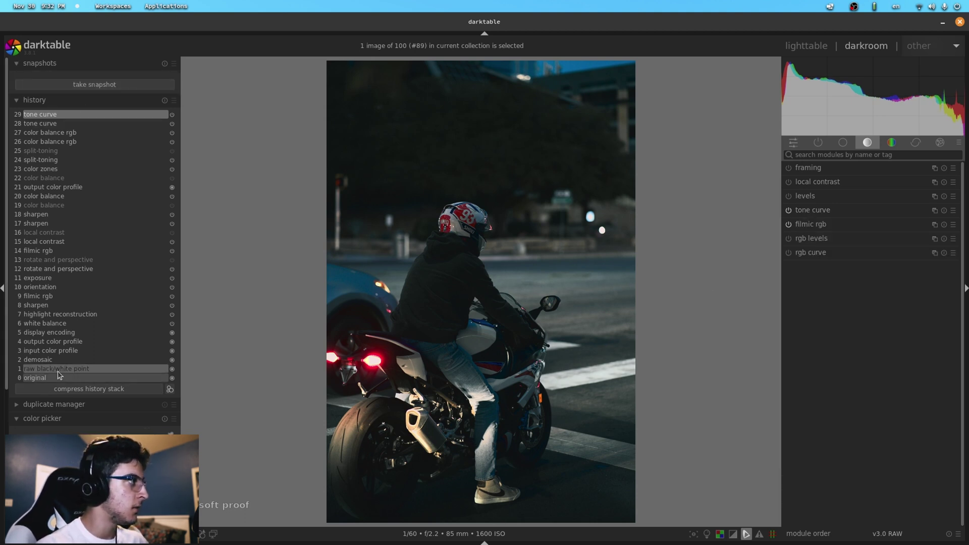
pyautogui.click(50, 279)
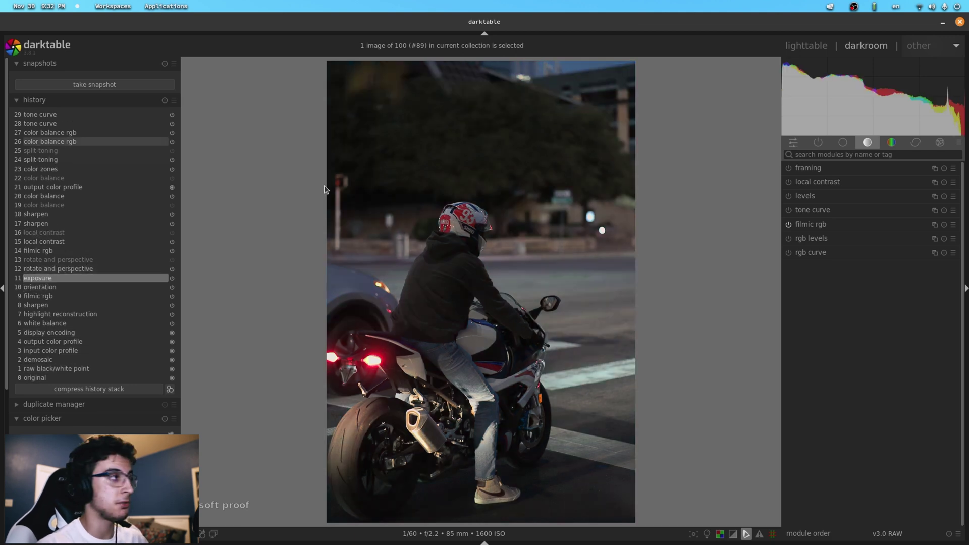
pyautogui.click(94, 85)
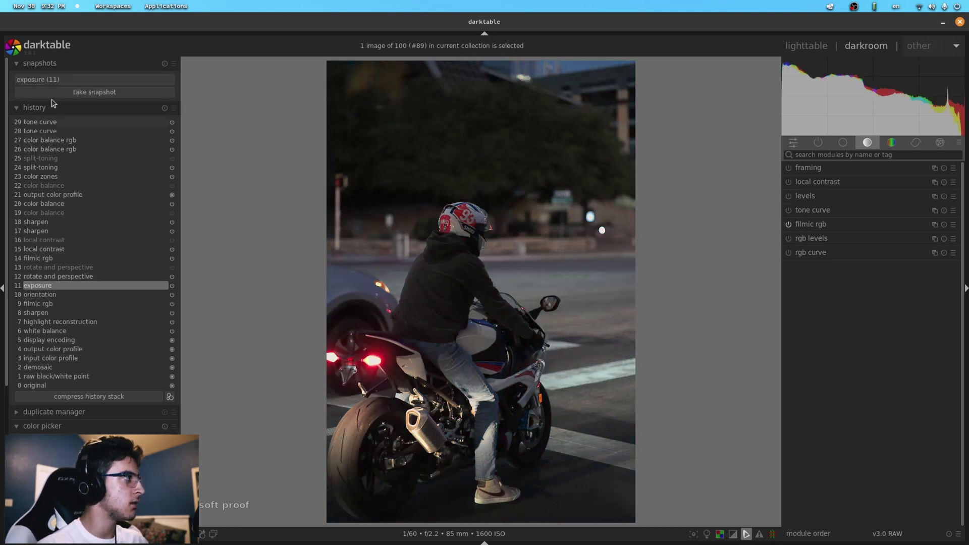
pyautogui.click(52, 120)
pyautogui.click(63, 79)
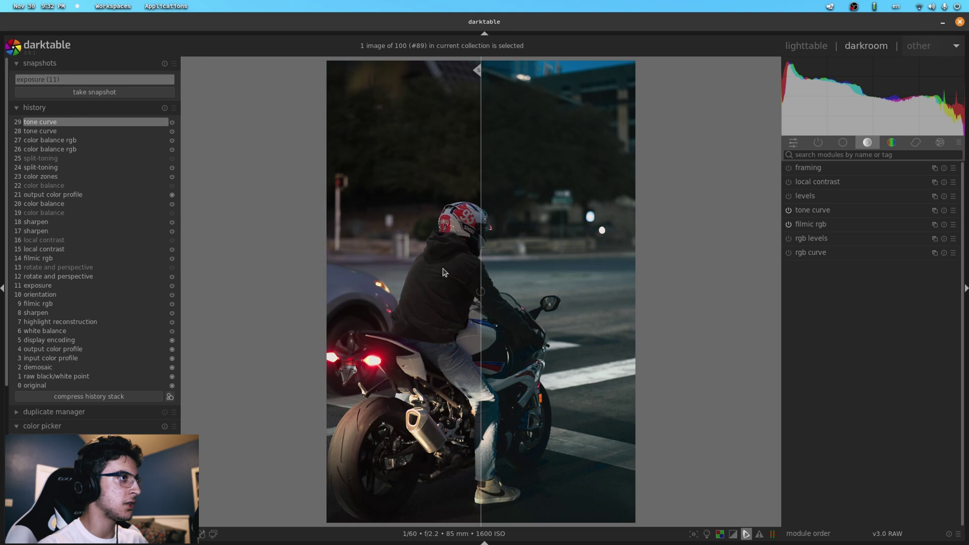
# Compare the exposure snapshot with the current edit by rotating the split line and sweeping it across the photo.
pyautogui.click(480, 291)
pyautogui.click(479, 291)
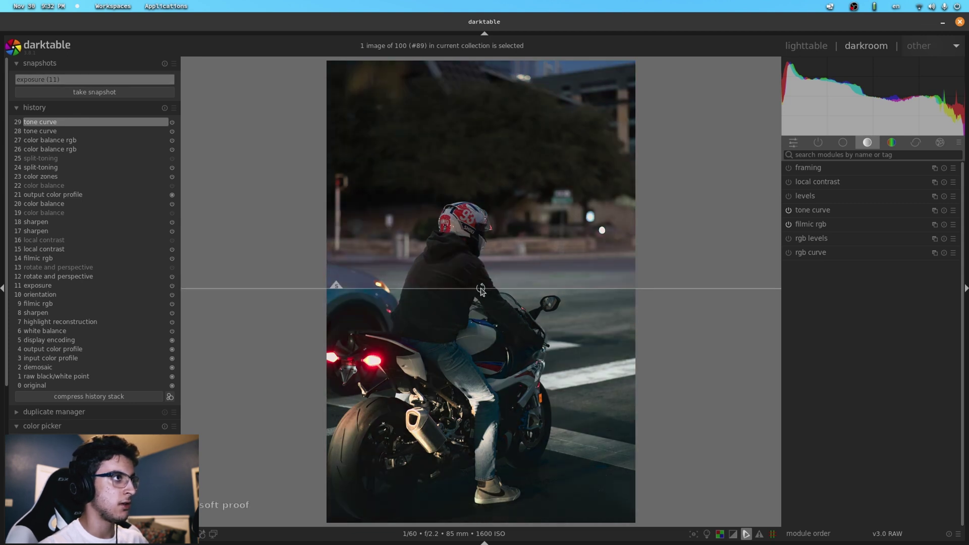
pyautogui.click(478, 292)
pyautogui.moveTo(483, 119); pyautogui.dragTo(303, 255)
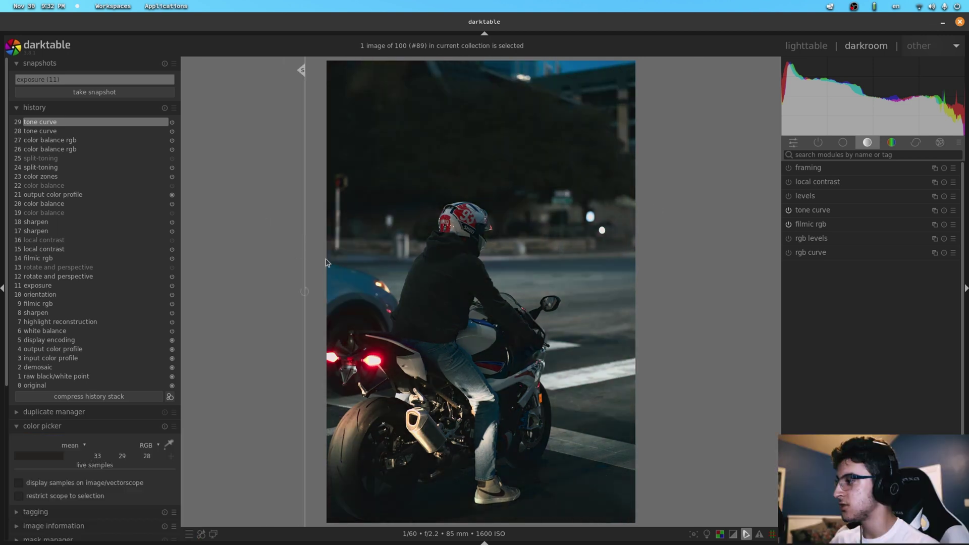
# Export the photo as a file on disk in JPEG (8-bit) format at quality 100.
pyautogui.scroll(-5, 1, 411)
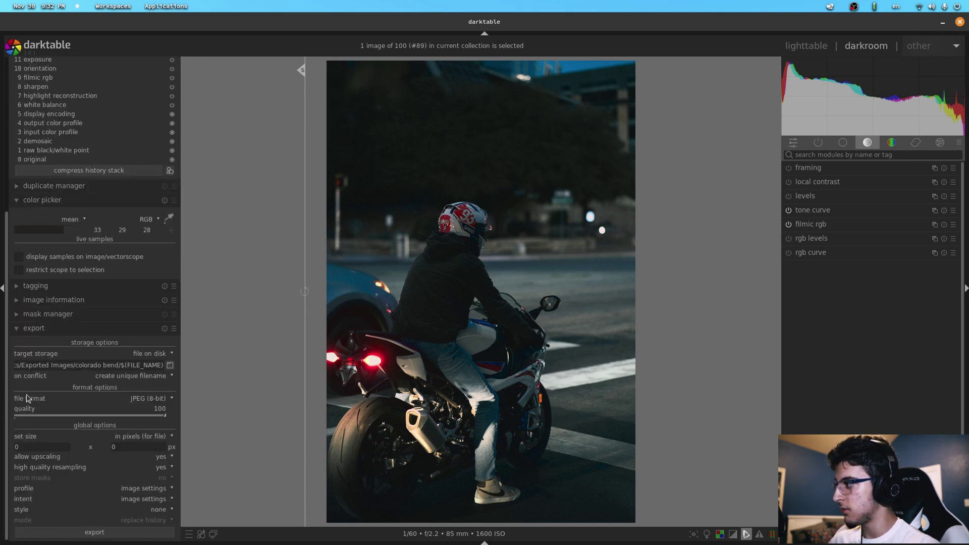
pyautogui.click(162, 400)
pyautogui.click(160, 400)
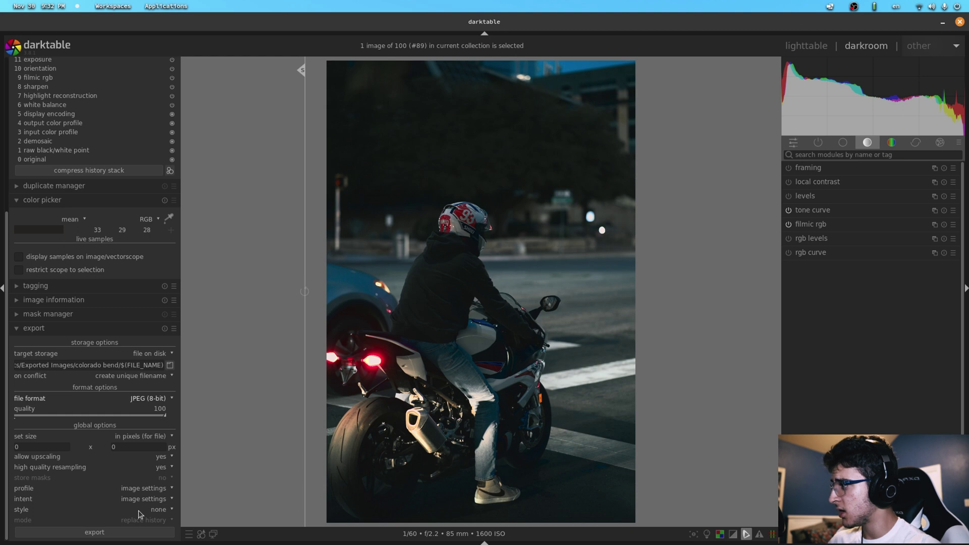
pyautogui.click(147, 402)
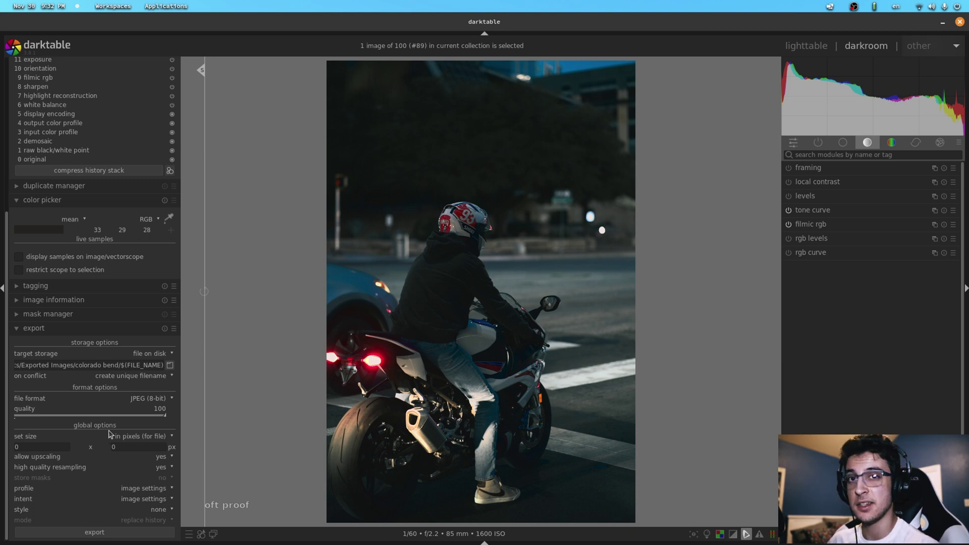
pyautogui.click(91, 532)
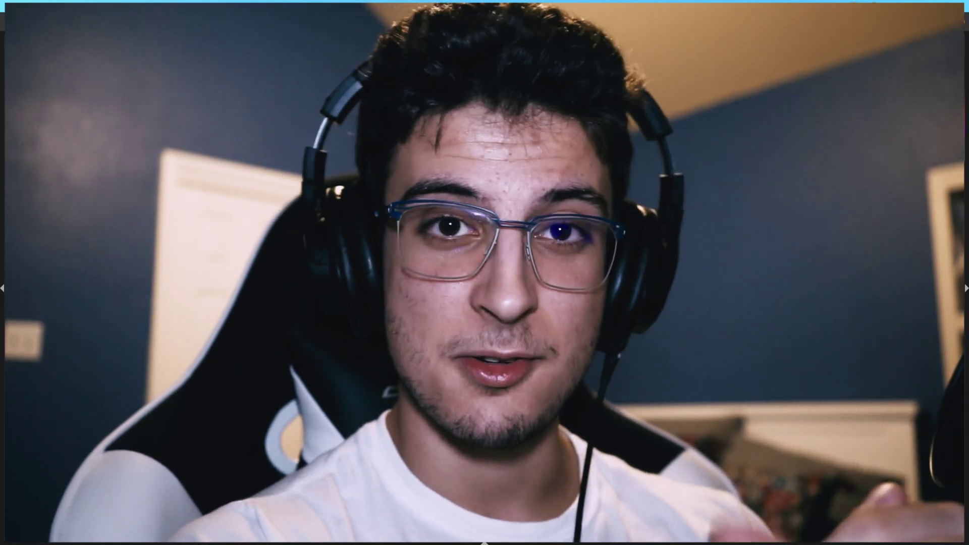